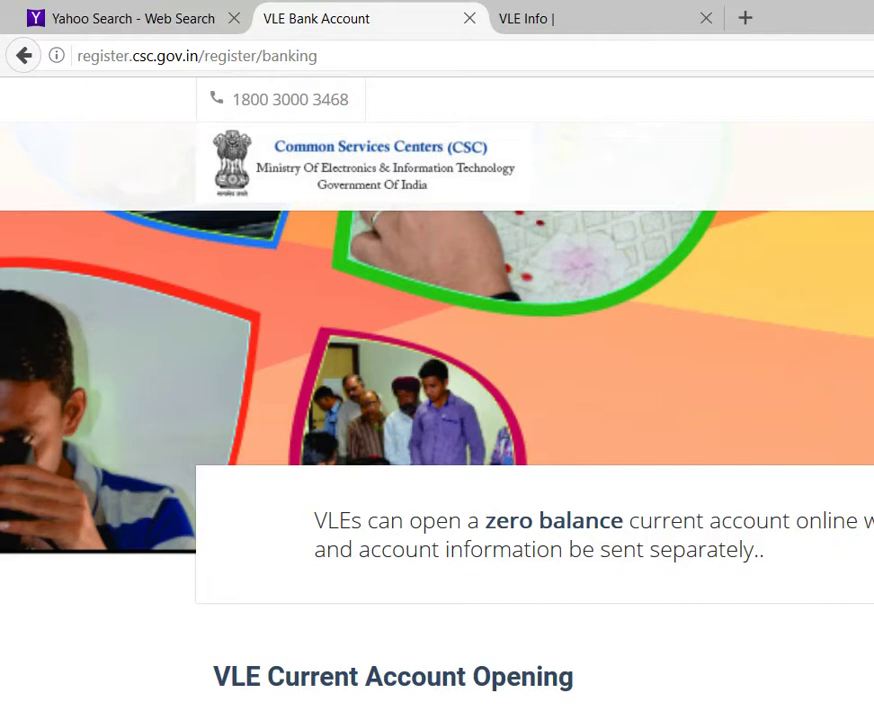
Step: Scroll to the VLE Current Account Opening form and un-maximize the Firefox window
{"action": "scroll", "coordinate": [833, 613], "scroll_direction": "down", "scroll_amount": 3}
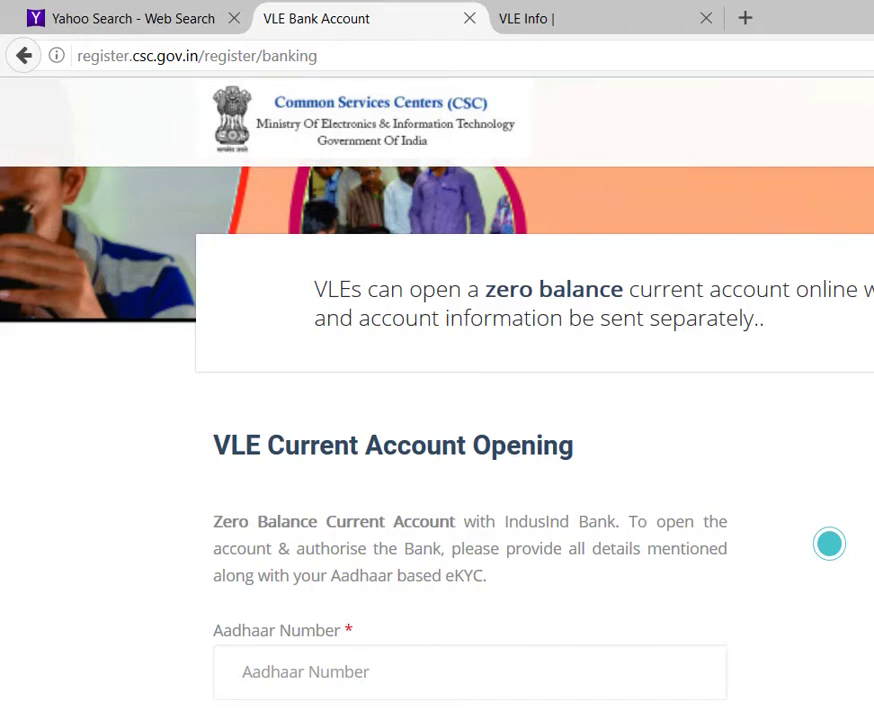
{"action": "key", "text": "super+Down"}
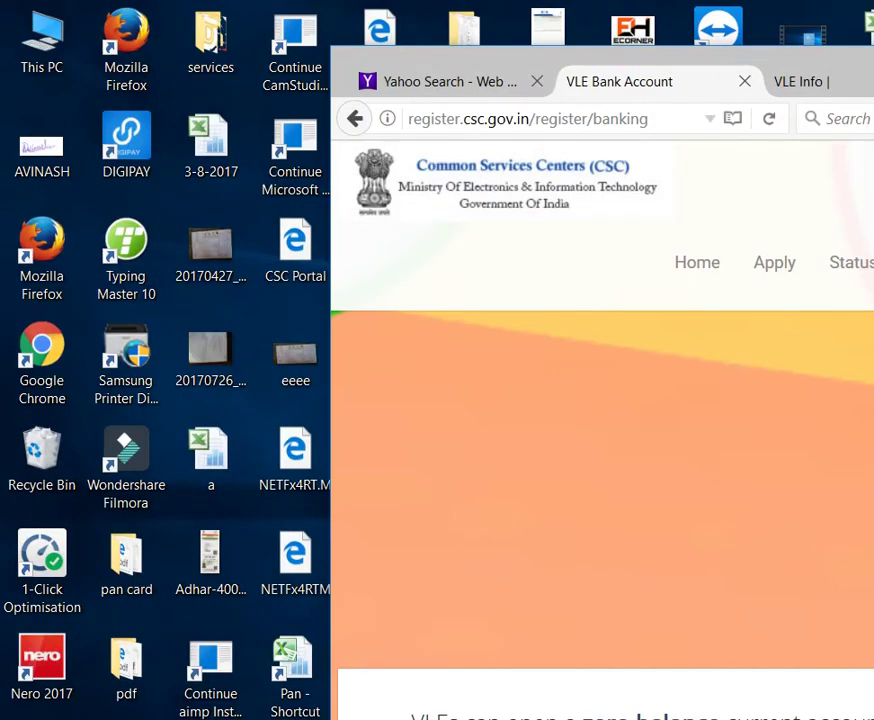
Step: Move the Firefox window left and scroll down to the form and IndusInd Bank instructions
{"action": "left_click_drag", "start_coordinate": [873, 52], "coordinate": [813, 8]}
{"action": "scroll", "coordinate": [843, 511], "scroll_direction": "down", "scroll_amount": 5}
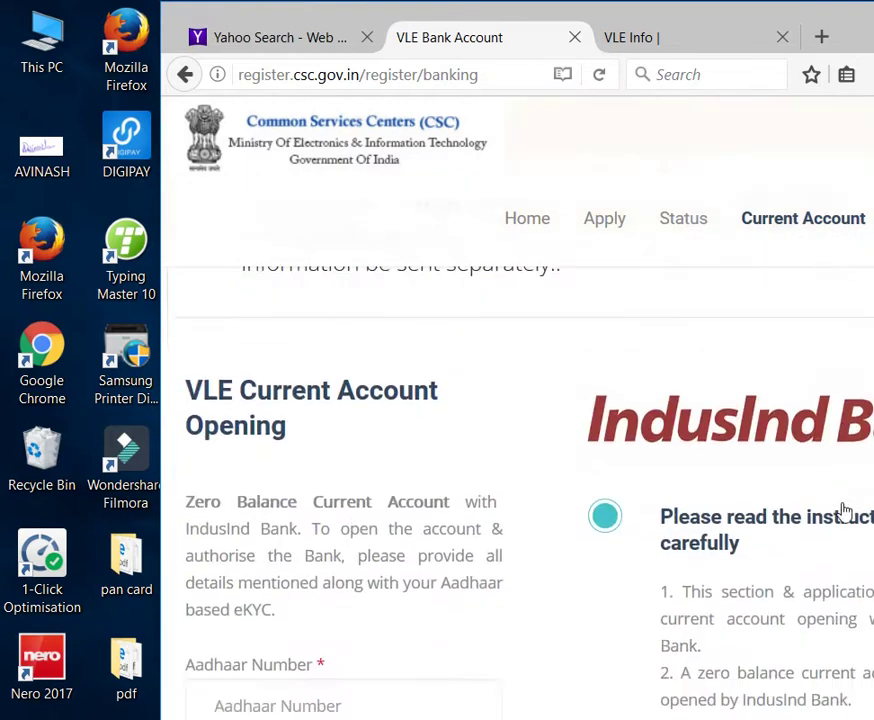
{"action": "scroll", "coordinate": [843, 501], "scroll_direction": "down", "scroll_amount": 2}
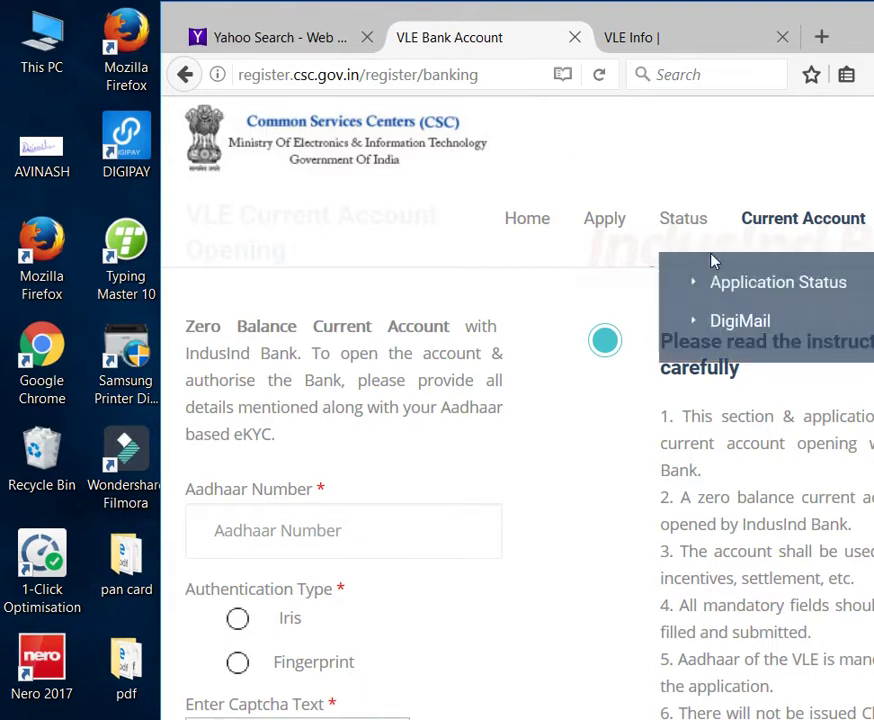
Step: Switch from Firefox to a blank Google Chrome new tab
{"action": "mouse_move", "coordinate": [775, 247]}
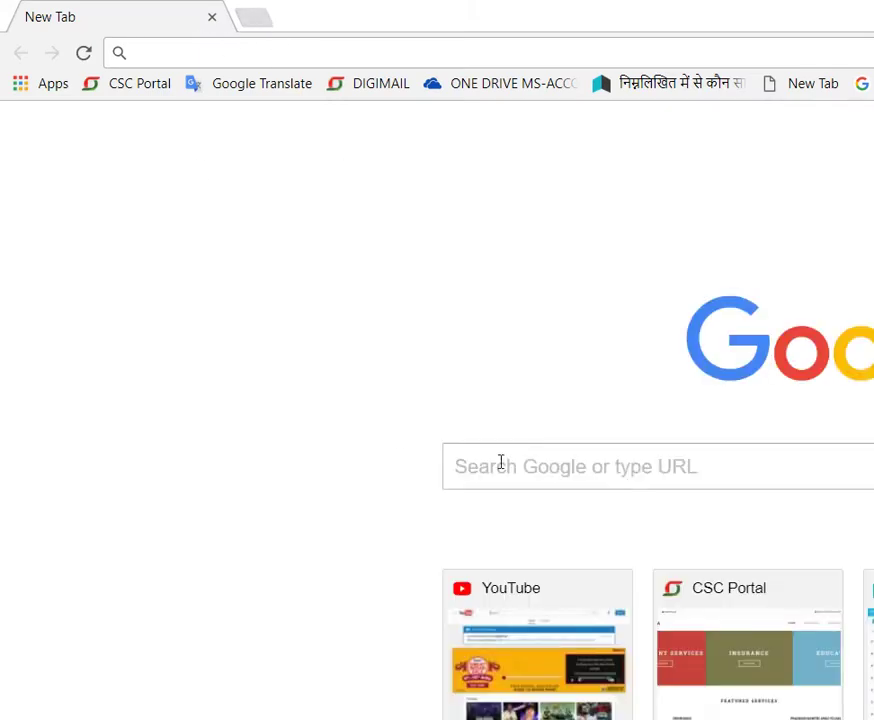
Step: Go to YouTube and play the ECORNER channel's AADHAAR CREDENTIAL video
{"action": "left_click", "coordinate": [508, 662]}
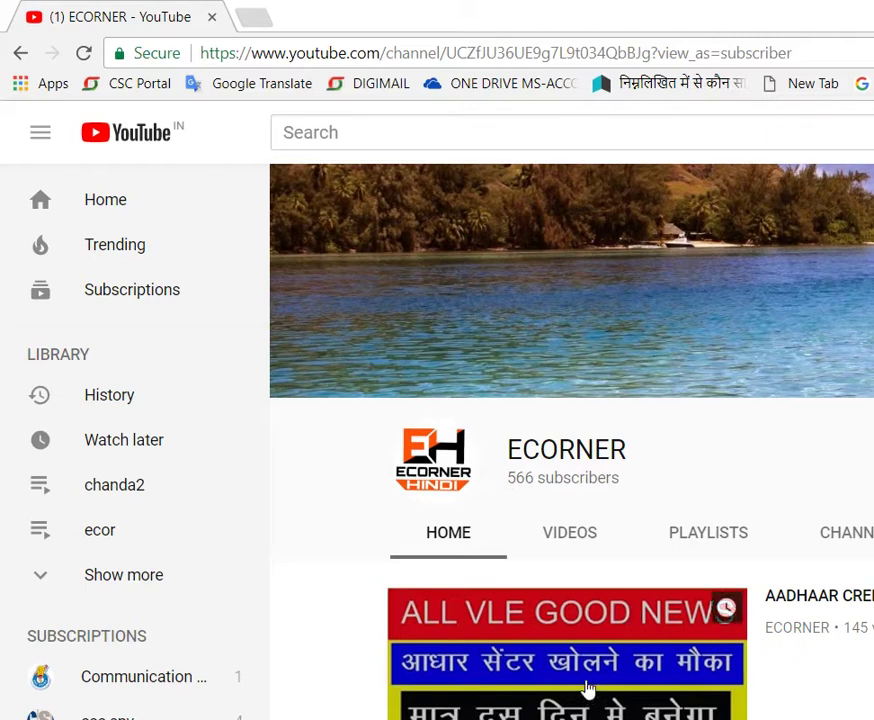
{"action": "left_click", "coordinate": [625, 665]}
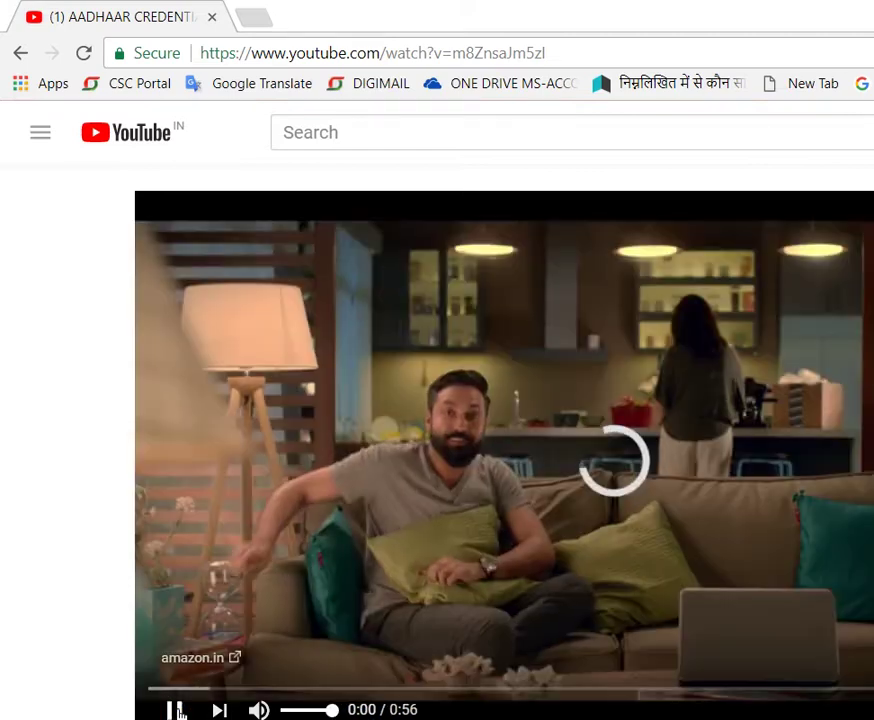
Step: Pause the ad, read the AADHAAR CREDENTIAL video's title and description, then reload to YouTube home
{"action": "left_click", "coordinate": [176, 709]}
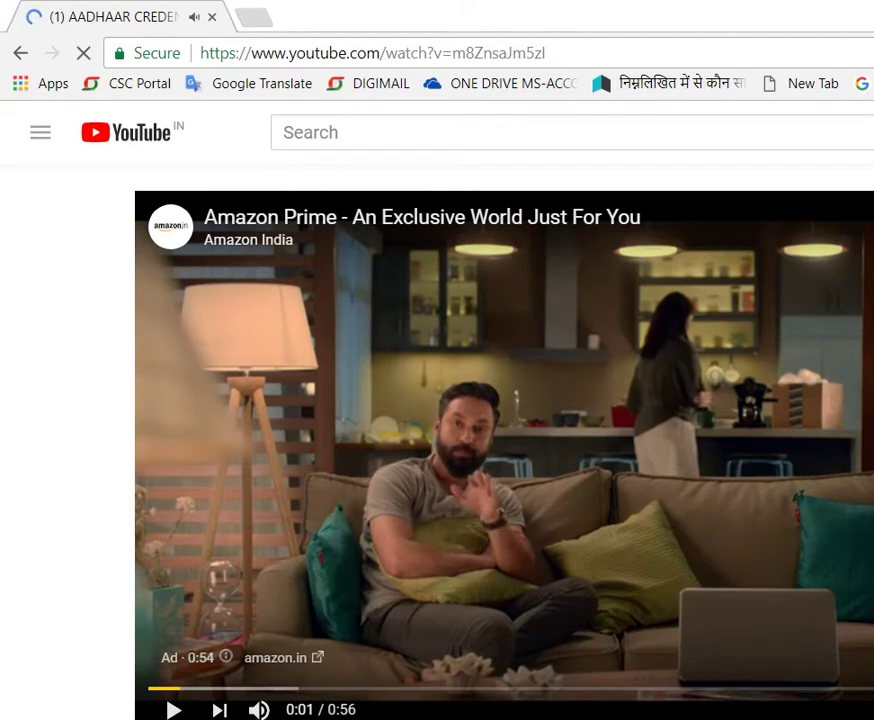
{"action": "scroll", "coordinate": [500, 440], "scroll_direction": "down", "scroll_amount": 3}
{"action": "scroll", "coordinate": [500, 440], "scroll_direction": "down", "scroll_amount": 1}
{"action": "scroll", "coordinate": [500, 440], "scroll_direction": "up", "scroll_amount": 1}
{"action": "scroll", "coordinate": [500, 440], "scroll_direction": "up", "scroll_amount": 3}
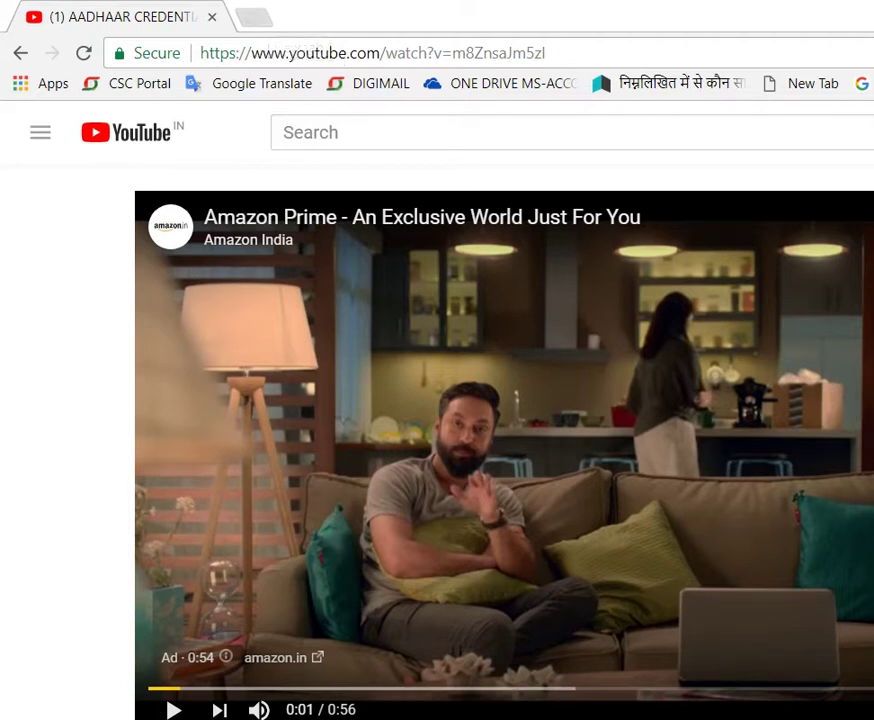
{"action": "scroll", "coordinate": [818, 523], "scroll_direction": "down", "scroll_amount": 5}
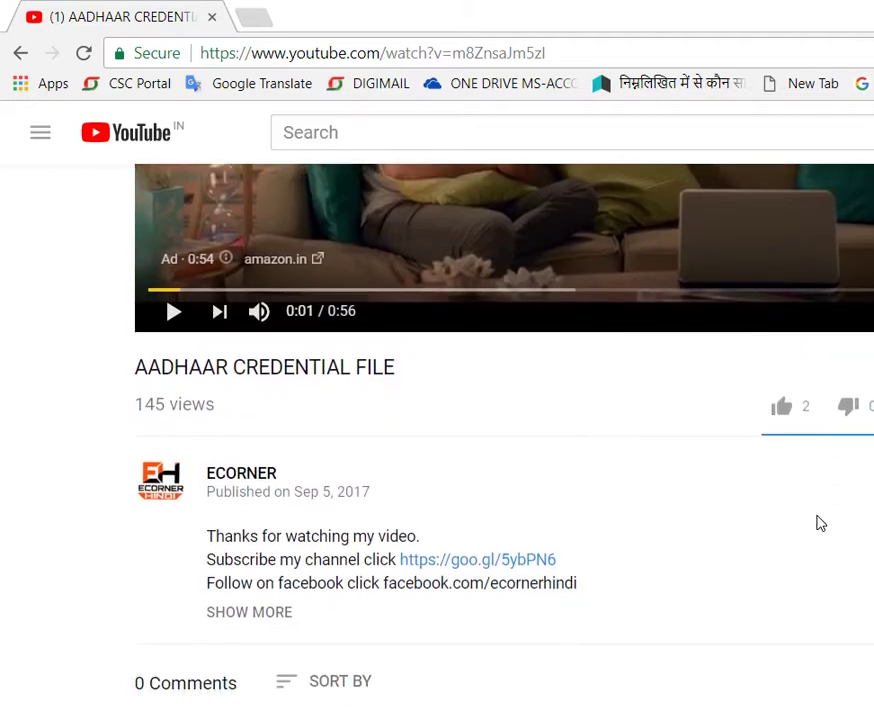
{"action": "scroll", "coordinate": [818, 523], "scroll_direction": "up", "scroll_amount": 3}
{"action": "scroll", "coordinate": [818, 523], "scroll_direction": "up", "scroll_amount": 2}
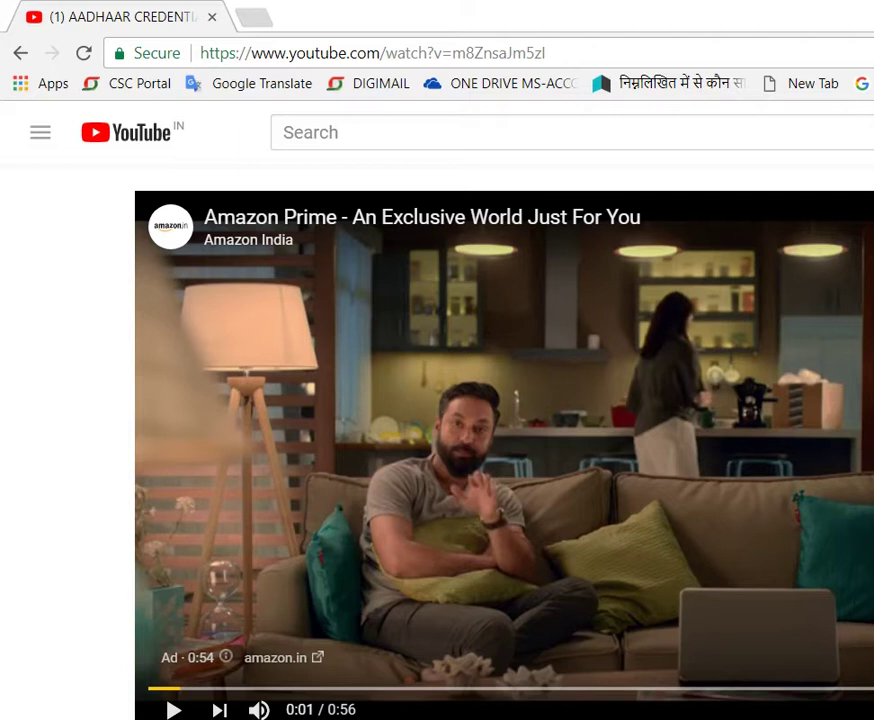
{"action": "key", "text": "F5"}
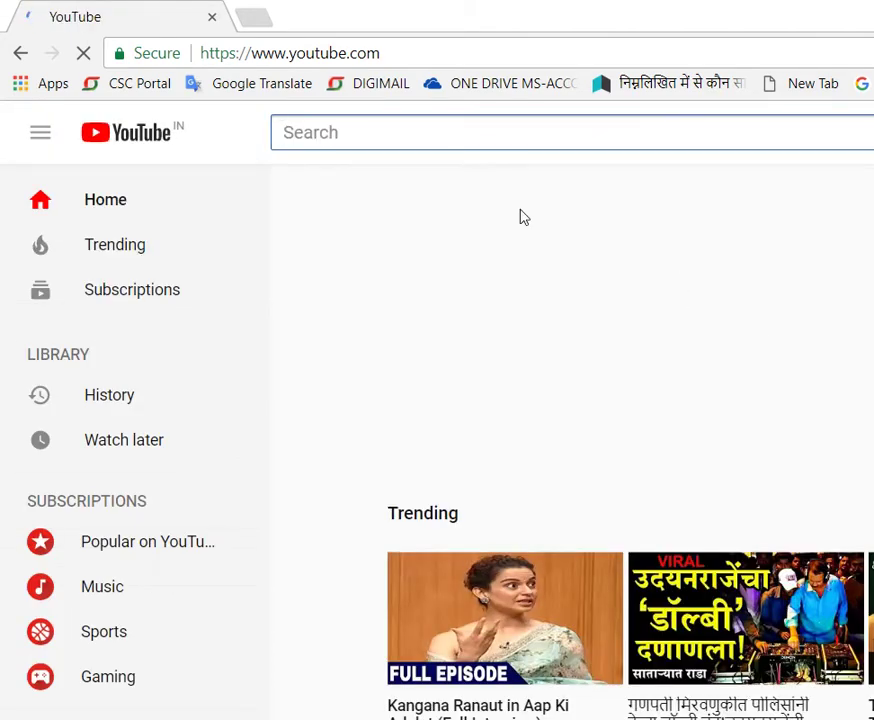
Step: Search YouTube for 'ecornerhindi'
{"action": "left_click", "coordinate": [607, 131]}
{"action": "type", "text": "sunn"}
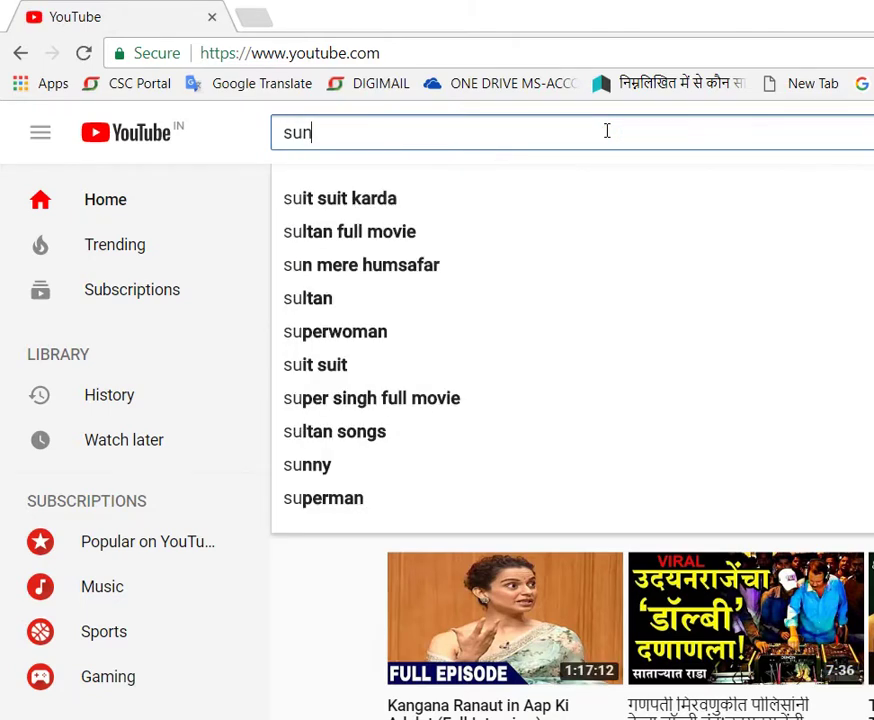
{"action": "key", "text": "BackSpace"}
{"action": "key", "text": "BackSpace"}
{"action": "key", "text": "BackSpace"}
{"action": "key", "text": "BackSpace"}
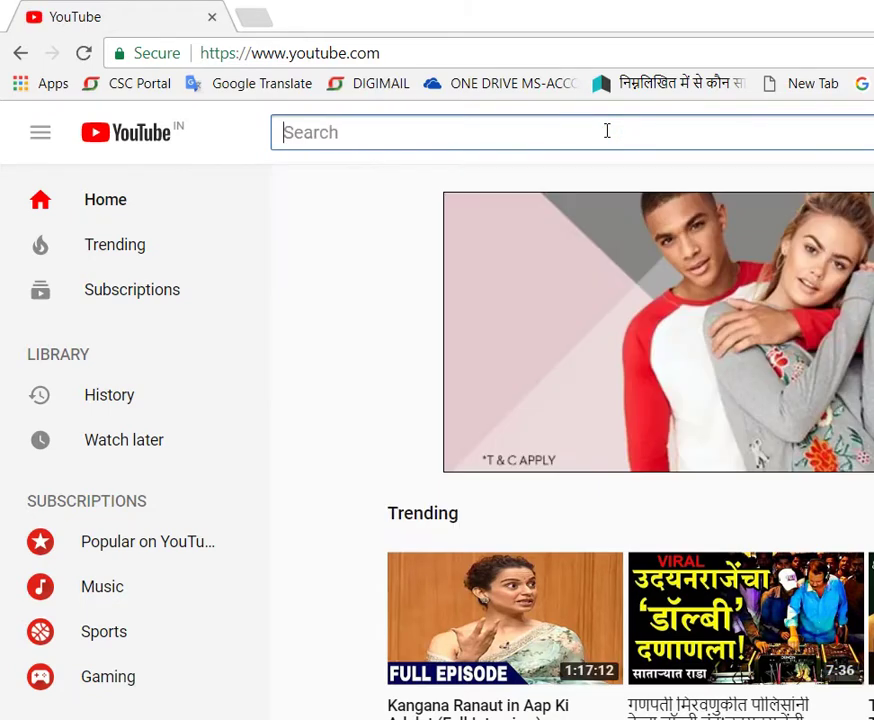
{"action": "type", "text": "eco"}
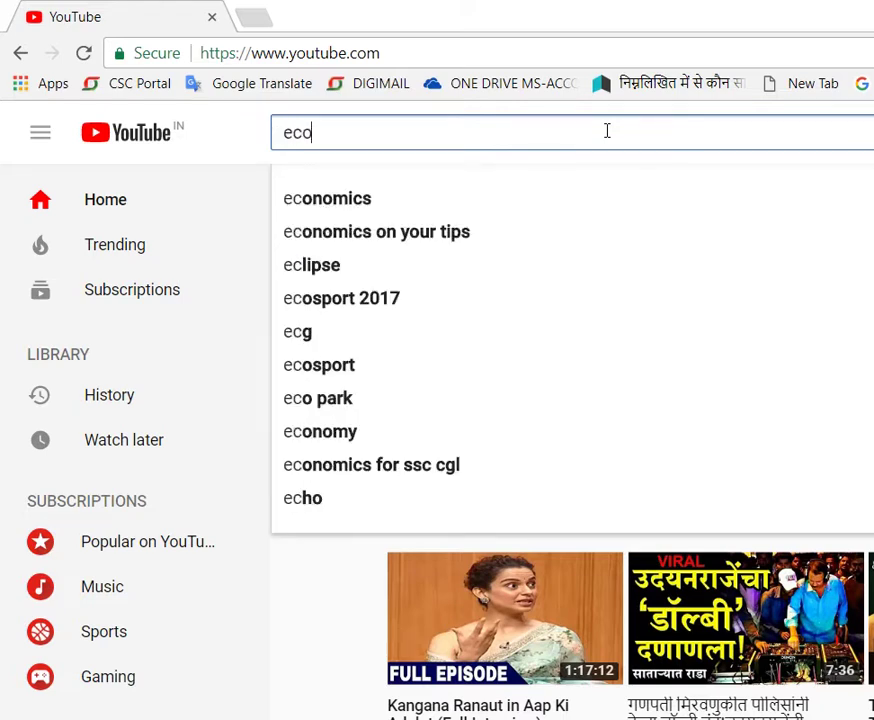
{"action": "type", "text": "rner"}
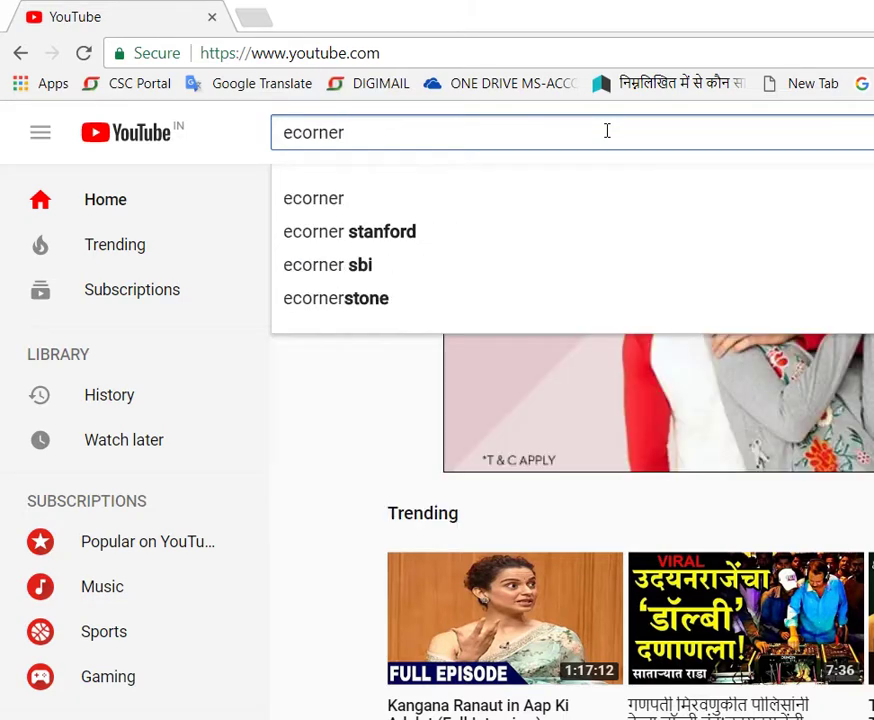
{"action": "type", "text": "hindi"}
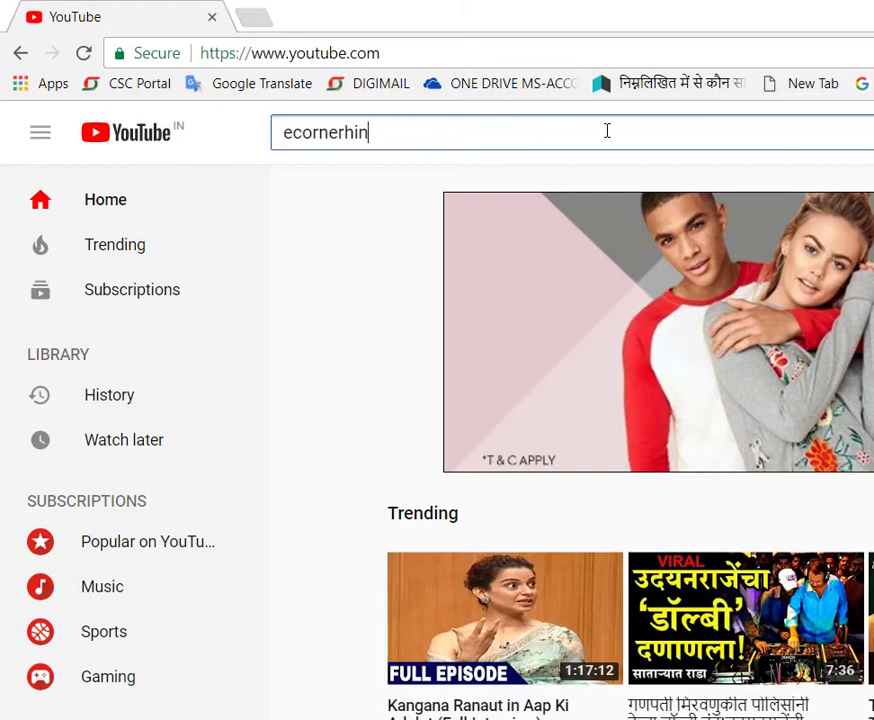
{"action": "key", "text": "Return"}
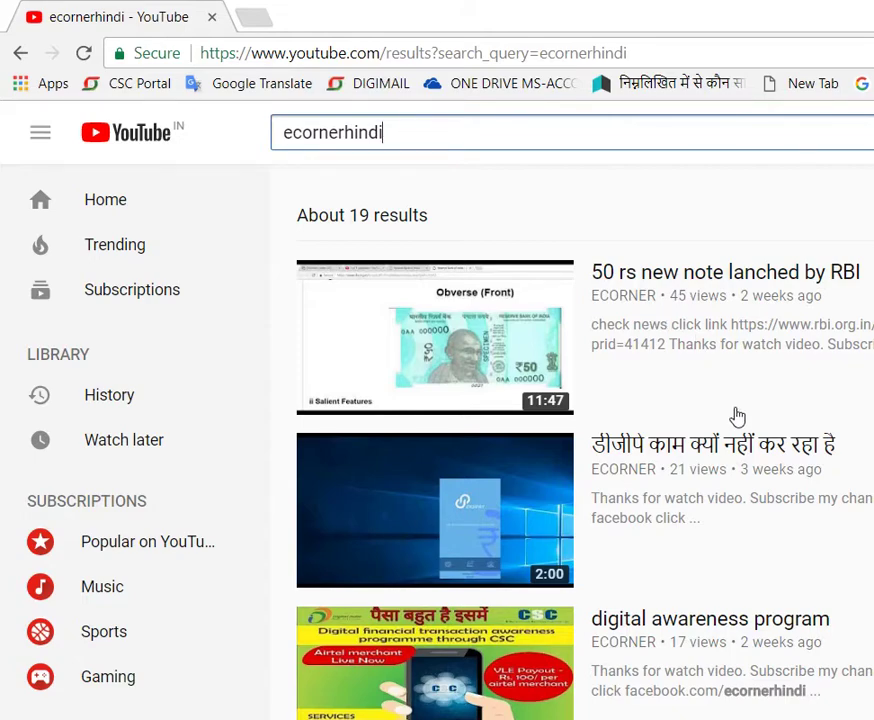
Step: Scroll the ecornerhindi results and open the ECORNER channel page
{"action": "scroll", "coordinate": [737, 415], "scroll_direction": "down", "scroll_amount": 2}
{"action": "scroll", "coordinate": [737, 415], "scroll_direction": "down", "scroll_amount": 12}
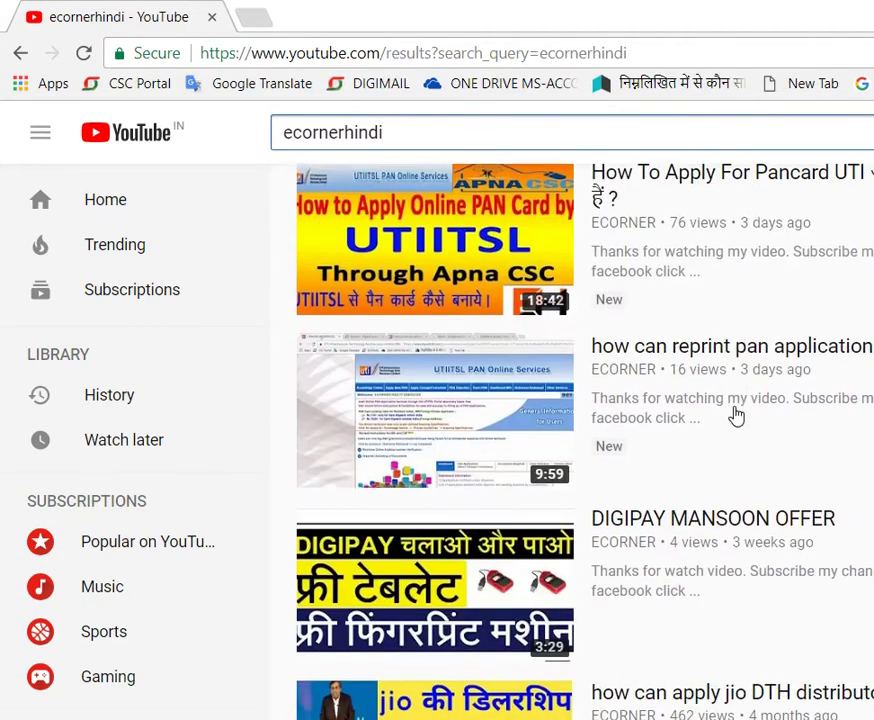
{"action": "scroll", "coordinate": [737, 415], "scroll_direction": "down", "scroll_amount": 6}
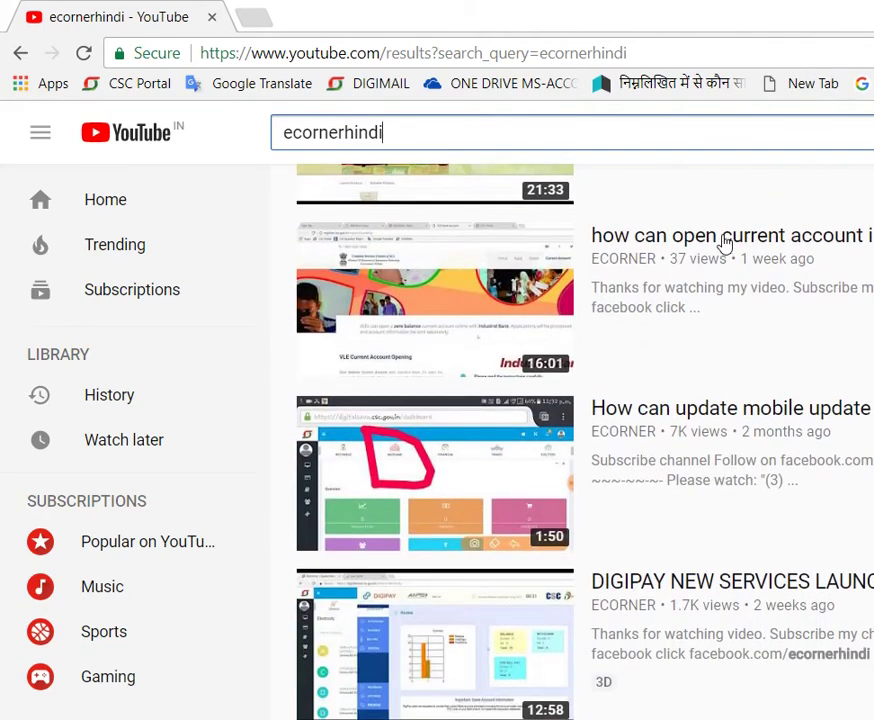
{"action": "scroll", "coordinate": [737, 348], "scroll_direction": "down", "scroll_amount": 6}
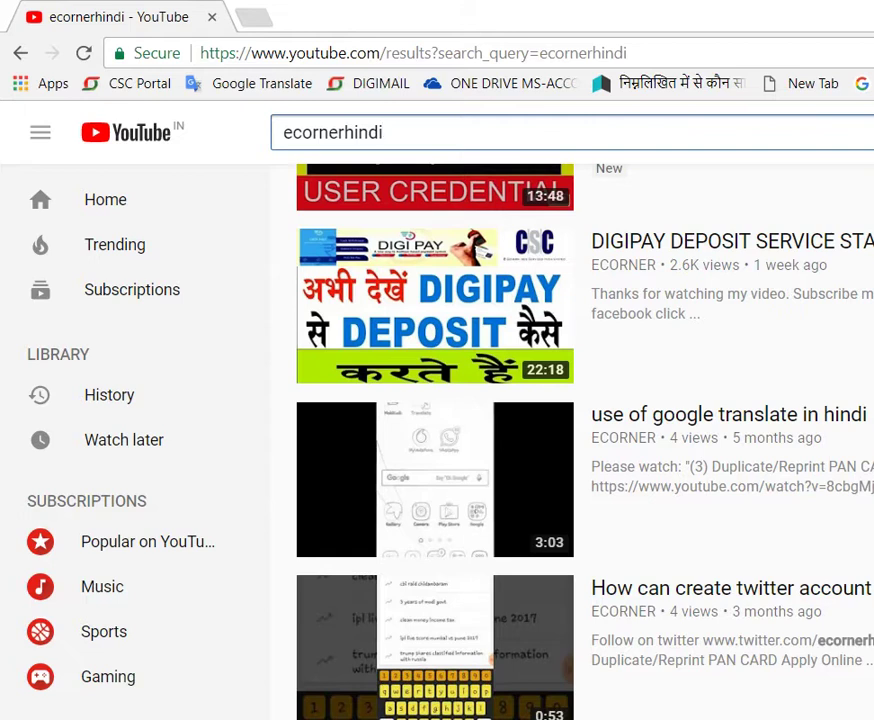
{"action": "left_click", "coordinate": [623, 611]}
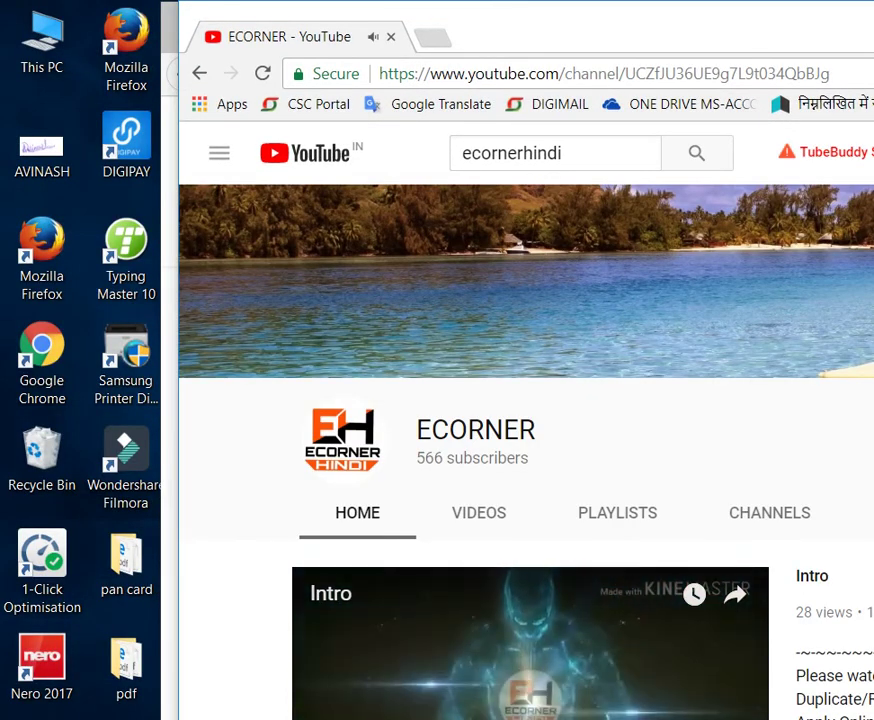
{"action": "left_click_drag", "start_coordinate": [870, 36], "coordinate": [580, 77]}
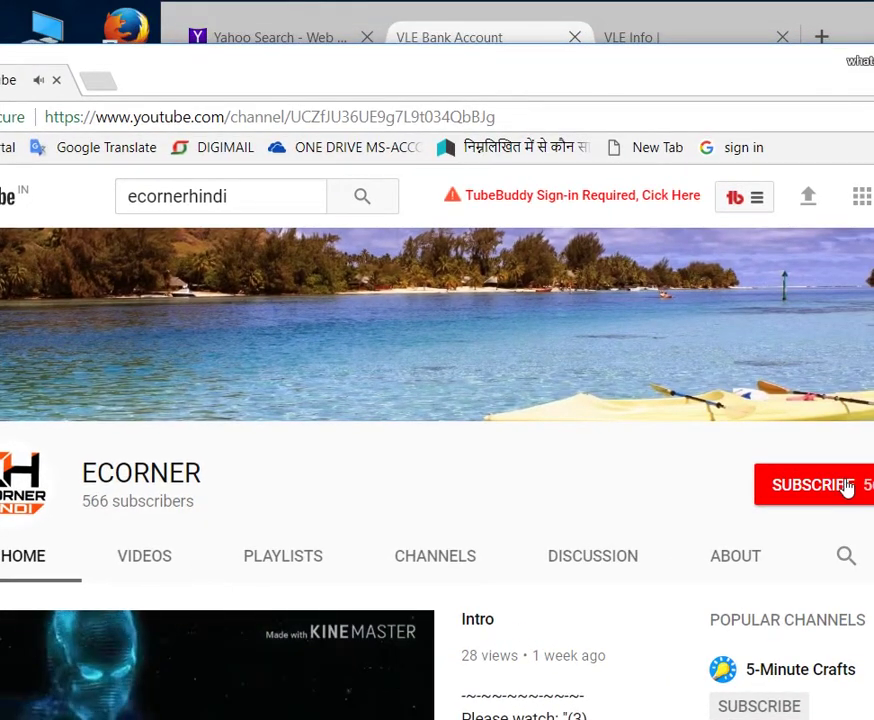
{"action": "left_click", "coordinate": [846, 487]}
{"action": "left_click", "coordinate": [846, 487]}
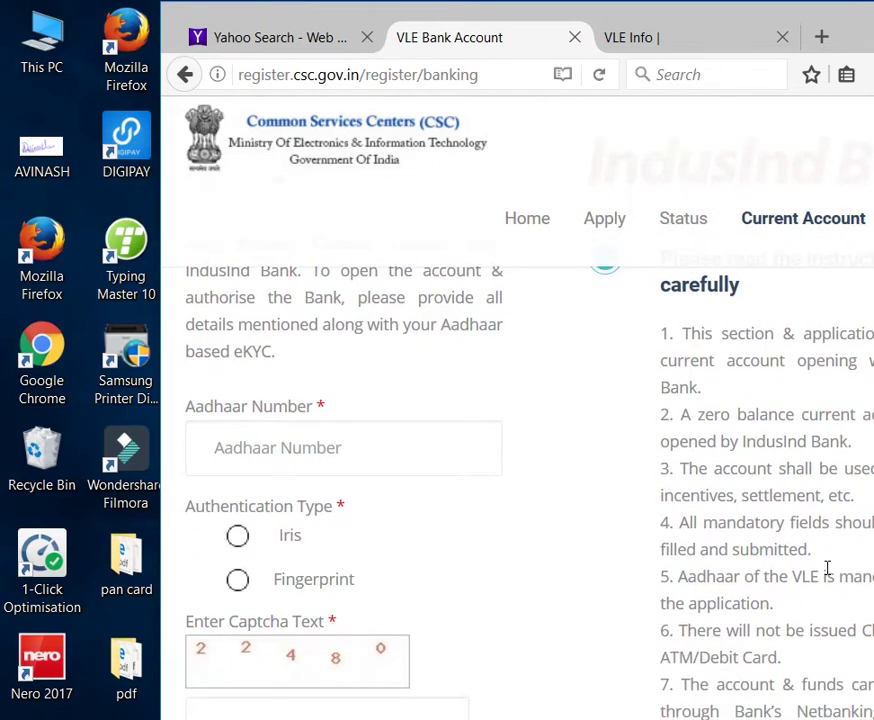
Step: Scroll the IndusInd Current Account instructions and open the schedule of charges (SoC.pdf)
{"action": "scroll", "coordinate": [827, 568], "scroll_direction": "down", "scroll_amount": 2}
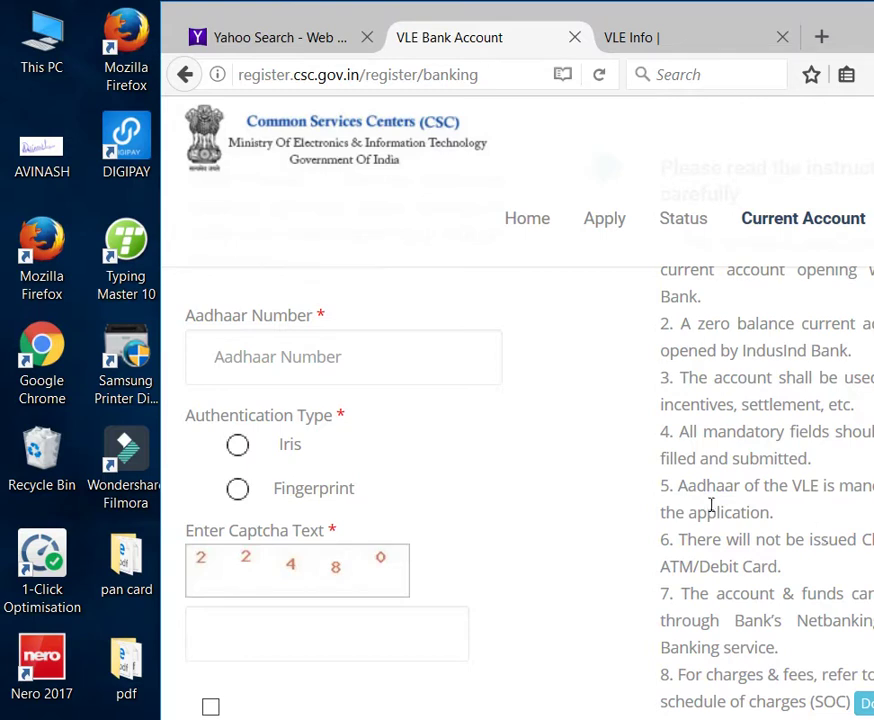
{"action": "left_click", "coordinate": [676, 544]}
Step: Open the schedule of charges PDF, zoom it to 130% and widen the window
{"action": "left_click", "coordinate": [864, 703]}
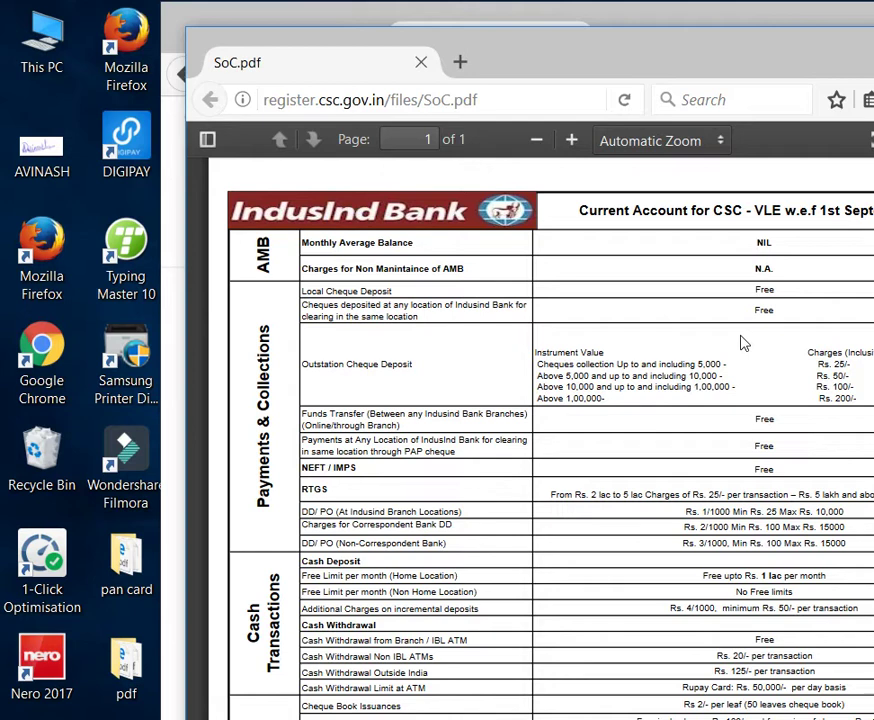
{"action": "key", "text": "ctrl+plus"}
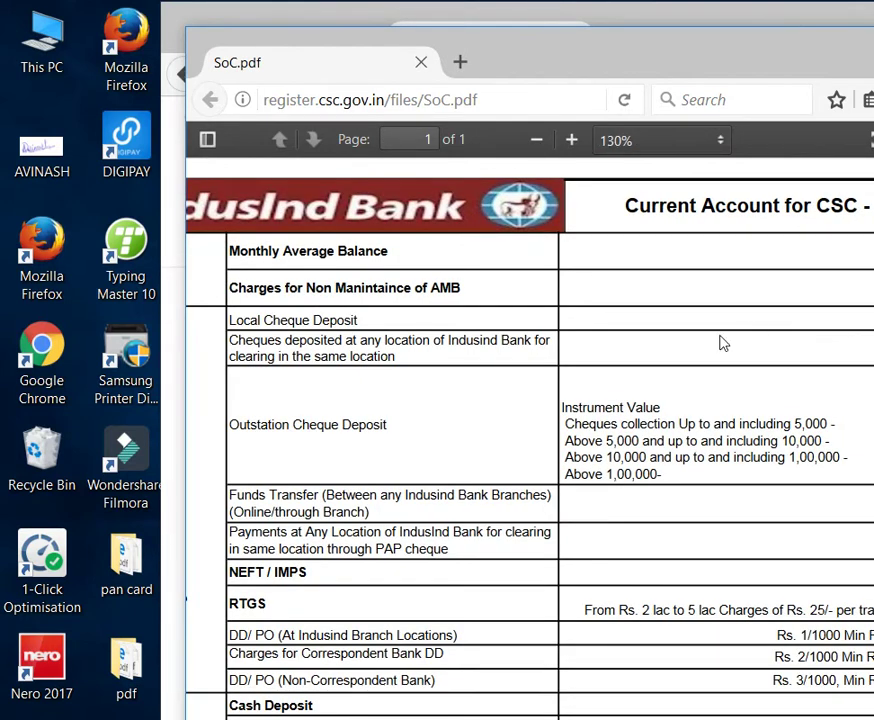
{"action": "left_click_drag", "start_coordinate": [175, 293], "coordinate": [28, 291]}
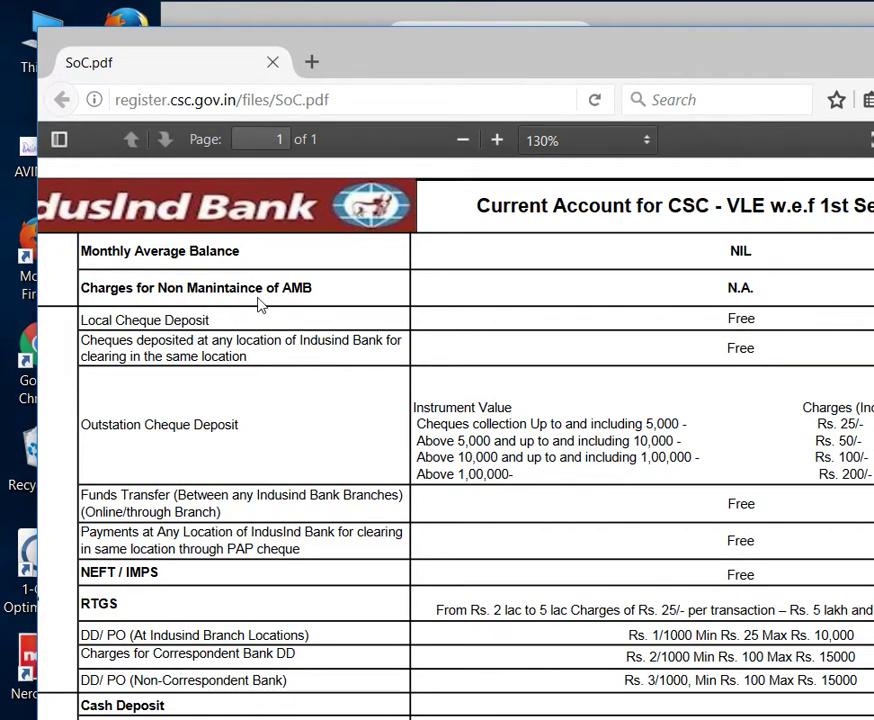
{"action": "scroll", "coordinate": [418, 345], "scroll_direction": "down", "scroll_amount": 2}
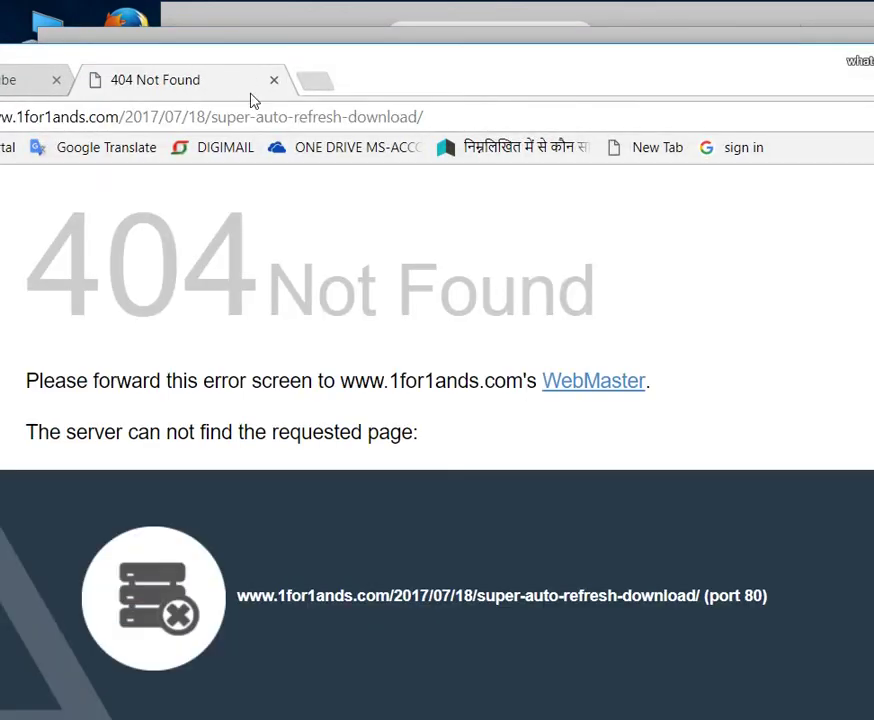
Step: Leave the 404 page for the ECORNER YouTube tab, then return to the SoC.pdf window
{"action": "left_click", "coordinate": [33, 87]}
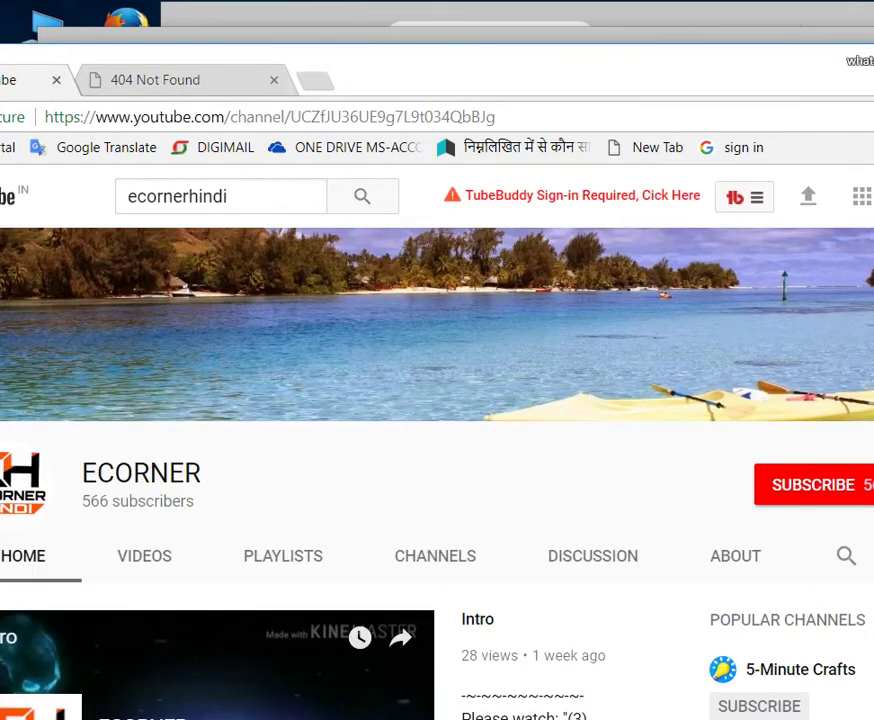
{"action": "key", "text": "alt+Tab"}
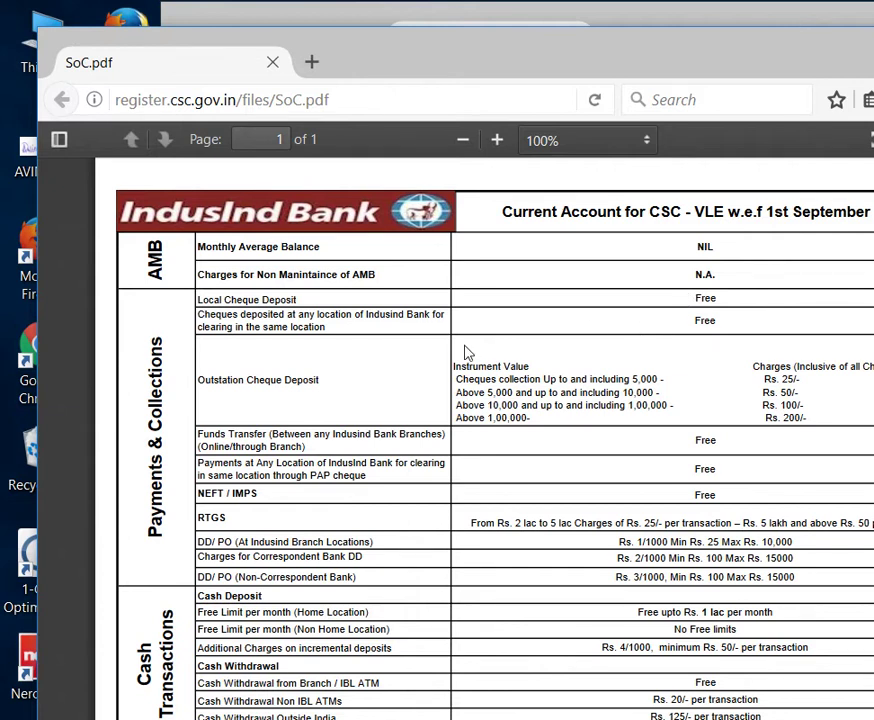
{"action": "key", "text": "XF86MonBrightnessUp"}
{"action": "key", "text": "XF86MonBrightnessUp"}
{"action": "key", "text": "XF86MonBrightnessUp"}
{"action": "key", "text": "XF86MonBrightnessUp"}
Step: Read through the IndusInd schedule of charges back to its header, then close the PDF
{"action": "scroll", "coordinate": [403, 562], "scroll_direction": "down", "scroll_amount": 3}
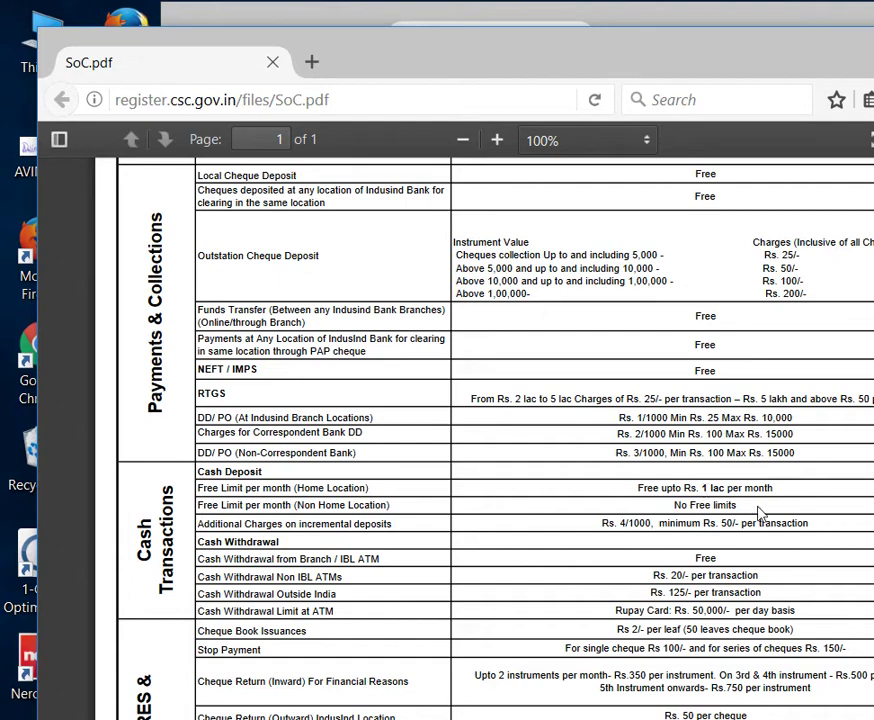
{"action": "scroll", "coordinate": [760, 514], "scroll_direction": "down", "scroll_amount": 1}
{"action": "scroll", "coordinate": [760, 514], "scroll_direction": "down", "scroll_amount": 3}
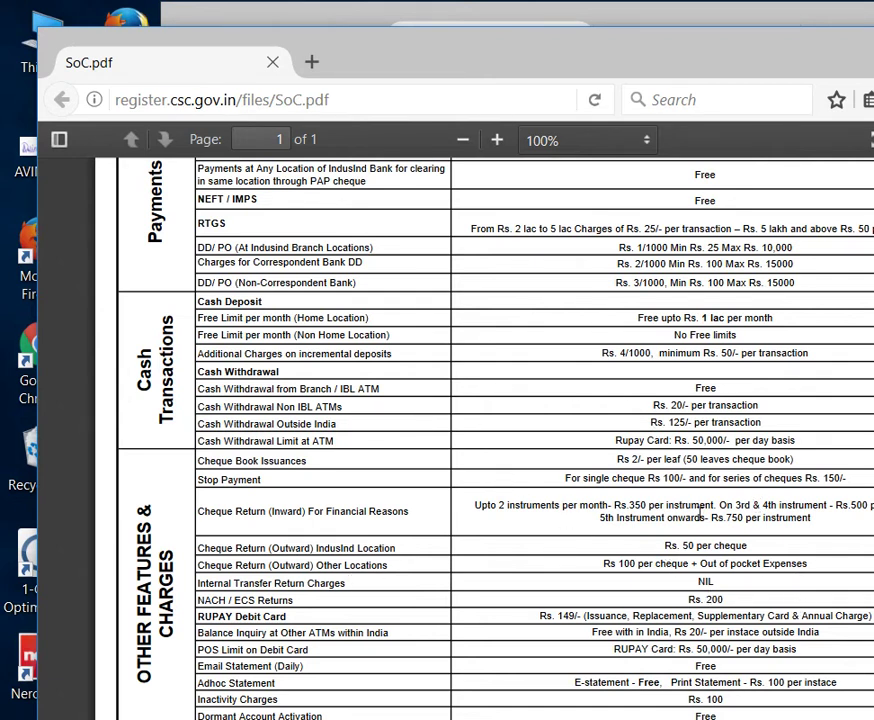
{"action": "scroll", "coordinate": [558, 669], "scroll_direction": "down", "scroll_amount": 3}
{"action": "scroll", "coordinate": [694, 644], "scroll_direction": "down", "scroll_amount": 3}
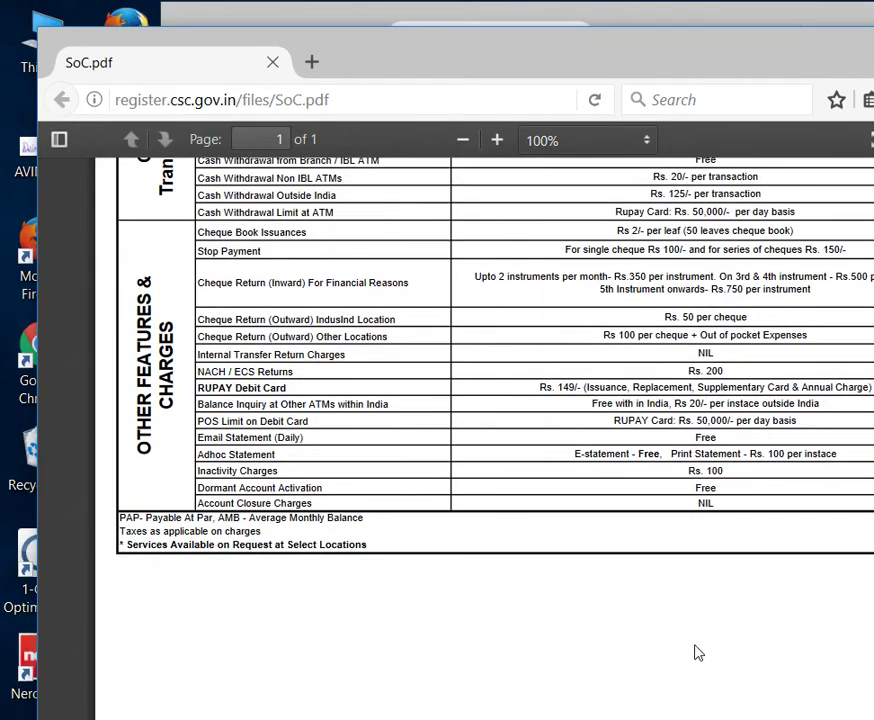
{"action": "scroll", "coordinate": [697, 652], "scroll_direction": "up", "scroll_amount": 4}
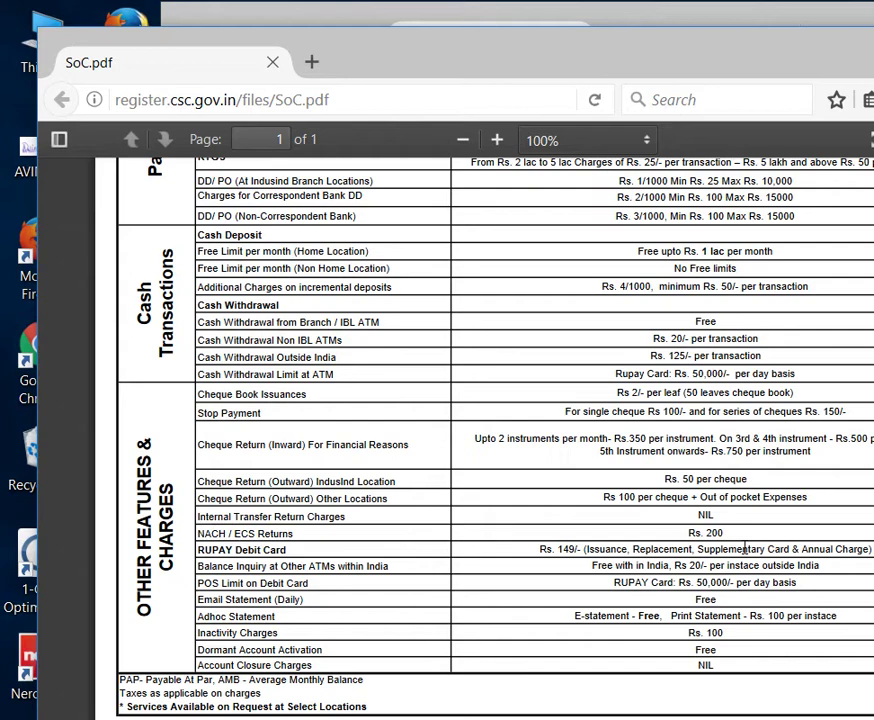
{"action": "scroll", "coordinate": [752, 590], "scroll_direction": "up", "scroll_amount": 5}
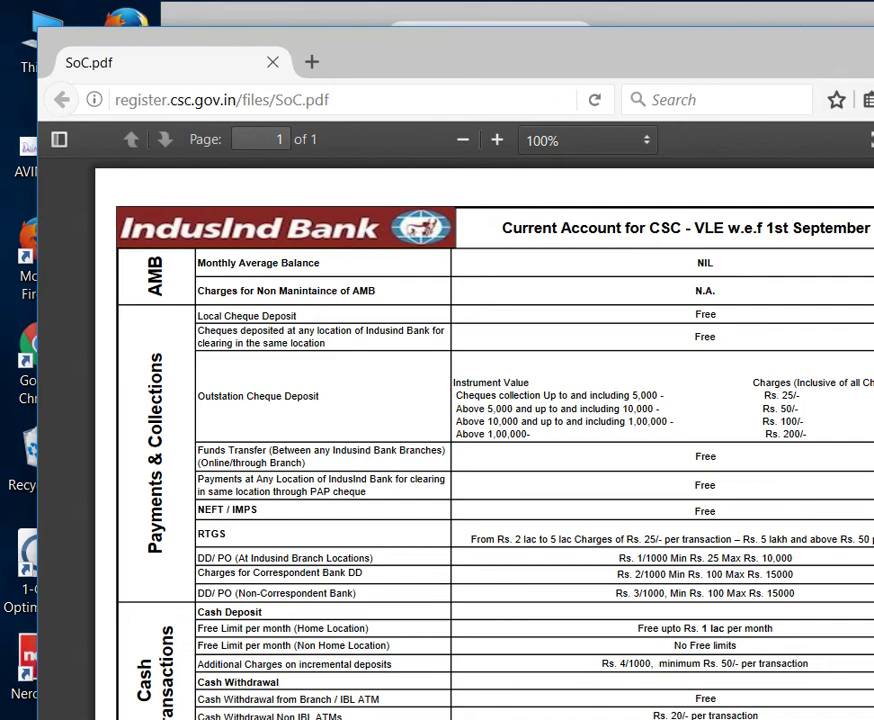
{"action": "key", "text": "ctrl+w"}
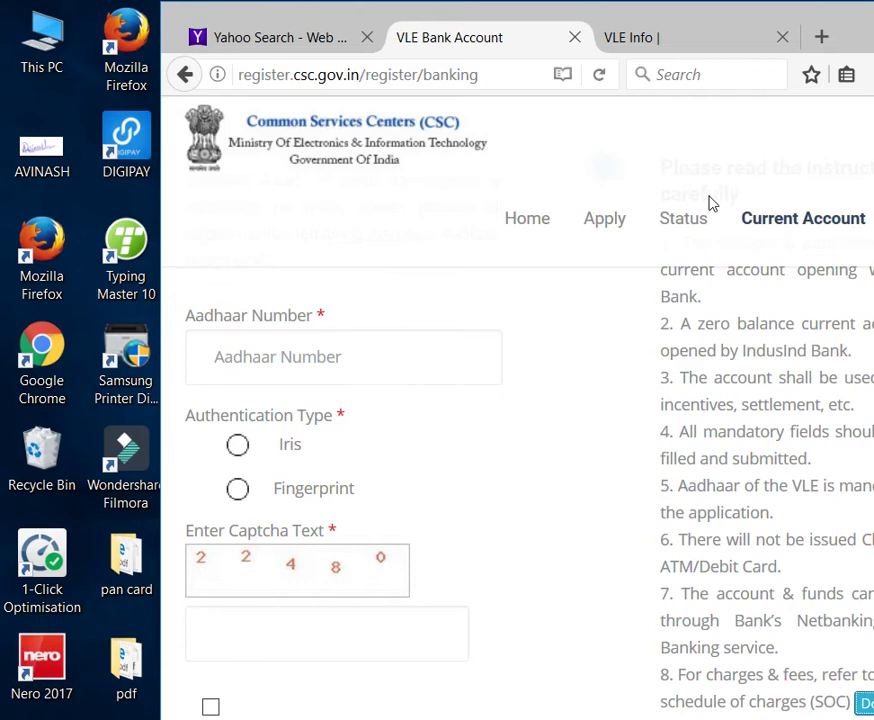
Step: Choose Fingerprint authentication, enter the captcha answer and agree to the terms and conditions
{"action": "mouse_move", "coordinate": [829, 231]}
{"action": "left_click", "coordinate": [302, 359]}
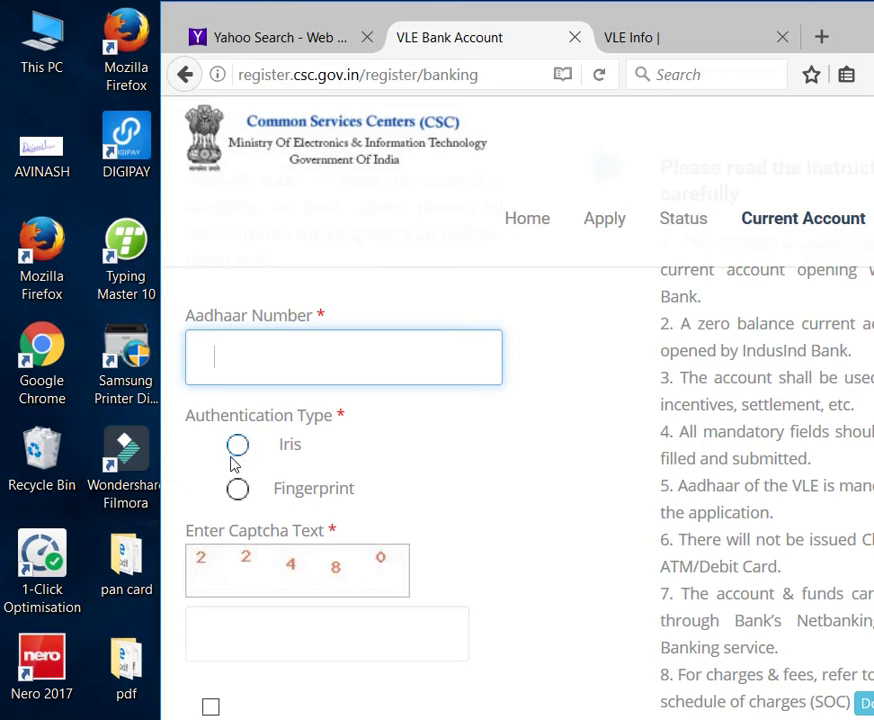
{"action": "left_click", "coordinate": [238, 489]}
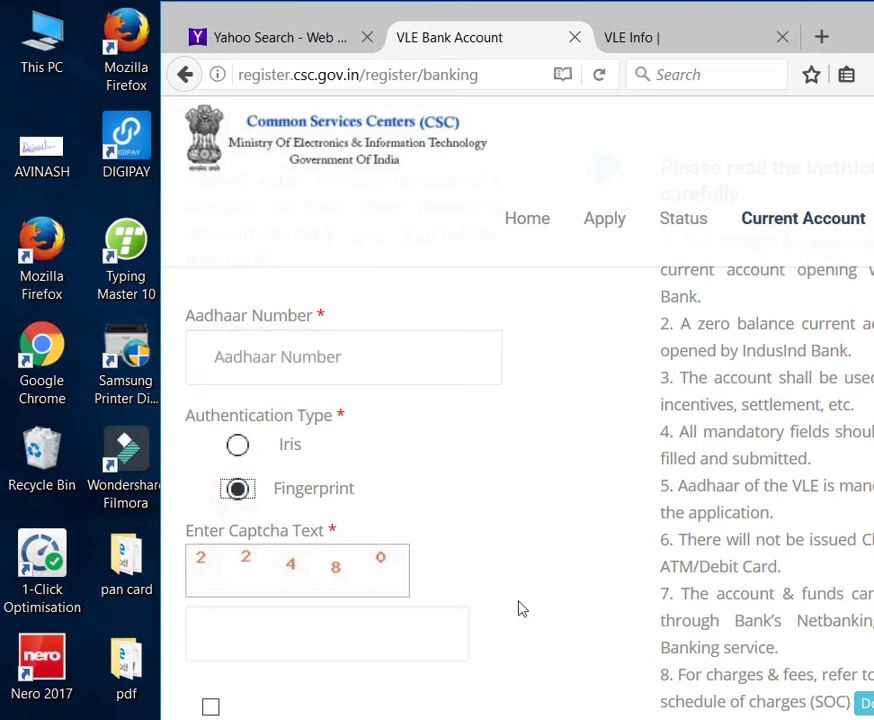
{"action": "left_click", "coordinate": [334, 628]}
{"action": "type", "text": "22"}
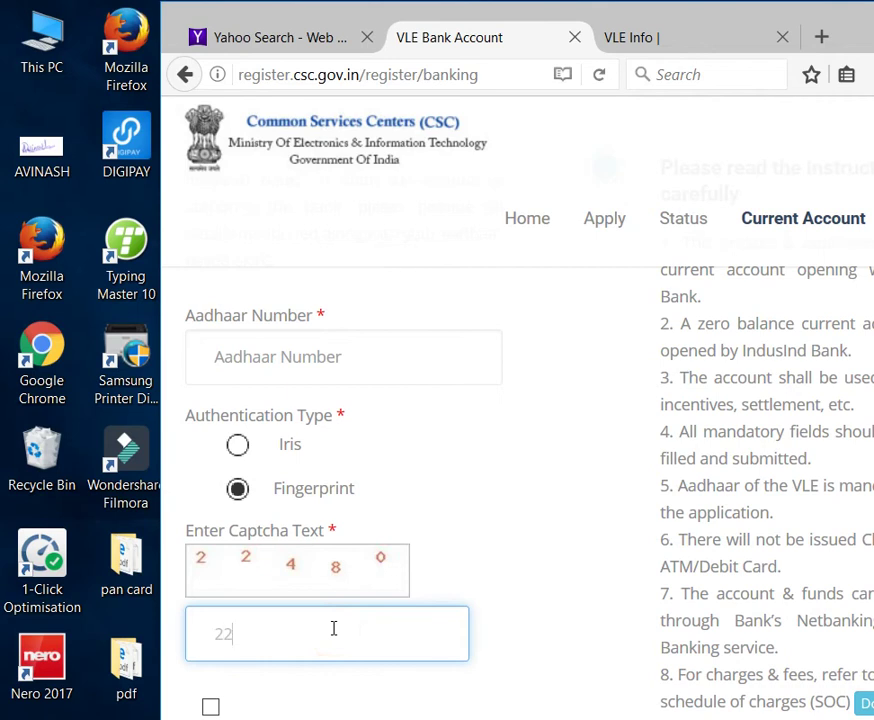
{"action": "type", "text": "480"}
{"action": "left_click", "coordinate": [211, 707]}
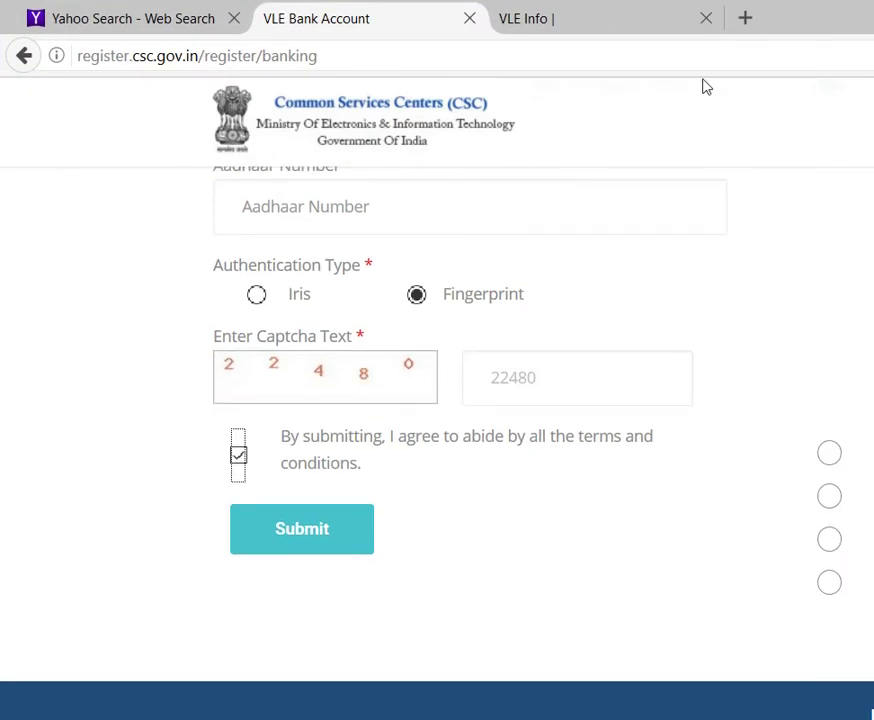
Step: On the VLE Info Address step, review the permanent address, alternate address and LATUR bank branch
{"action": "left_click", "coordinate": [611, 16]}
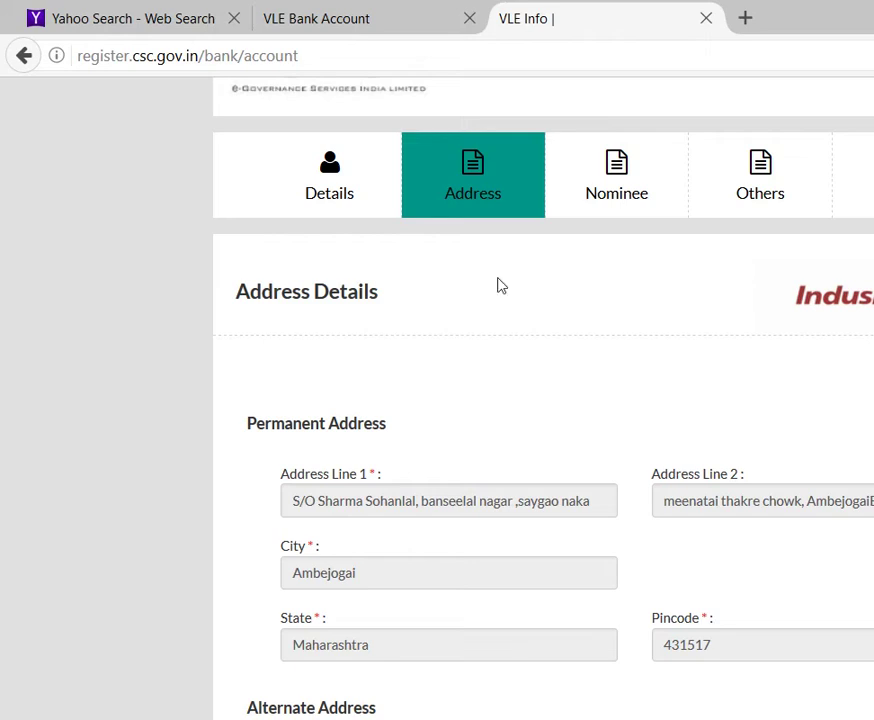
{"action": "left_click", "coordinate": [349, 192]}
{"action": "scroll", "coordinate": [771, 392], "scroll_direction": "down", "scroll_amount": 3}
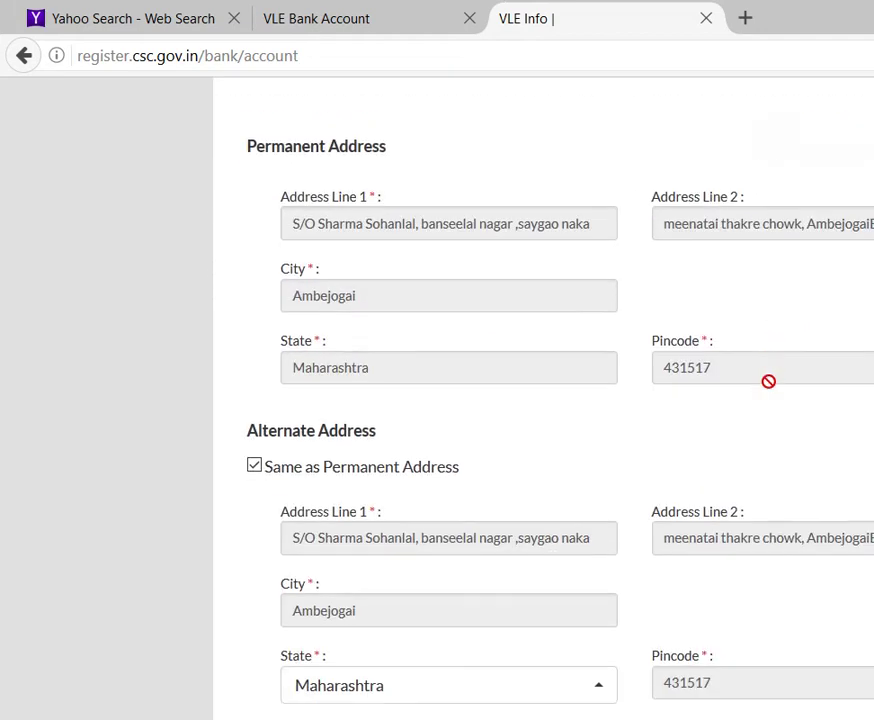
{"action": "scroll", "coordinate": [770, 385], "scroll_direction": "down", "scroll_amount": 3}
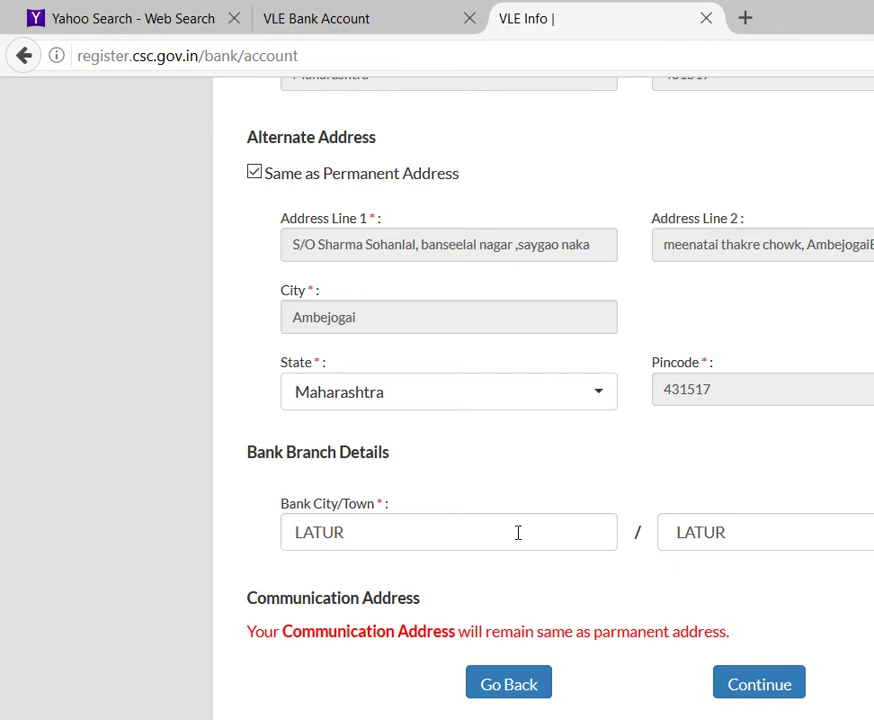
{"action": "scroll", "coordinate": [518, 534], "scroll_direction": "up", "scroll_amount": 6}
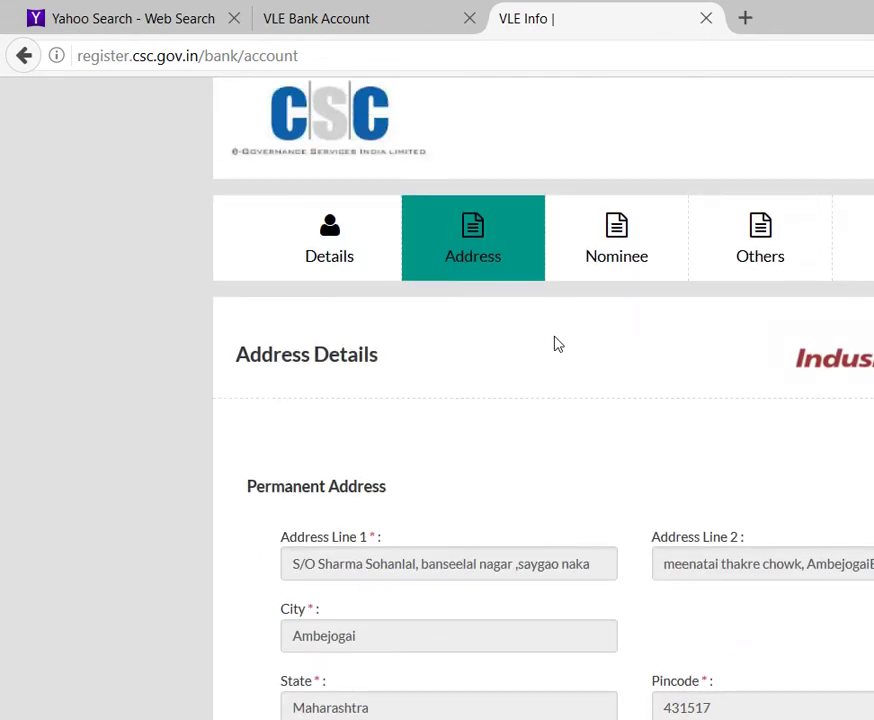
Step: On the Nominee step, briefly set nomination to Yes, then set it back to No
{"action": "left_click", "coordinate": [632, 266]}
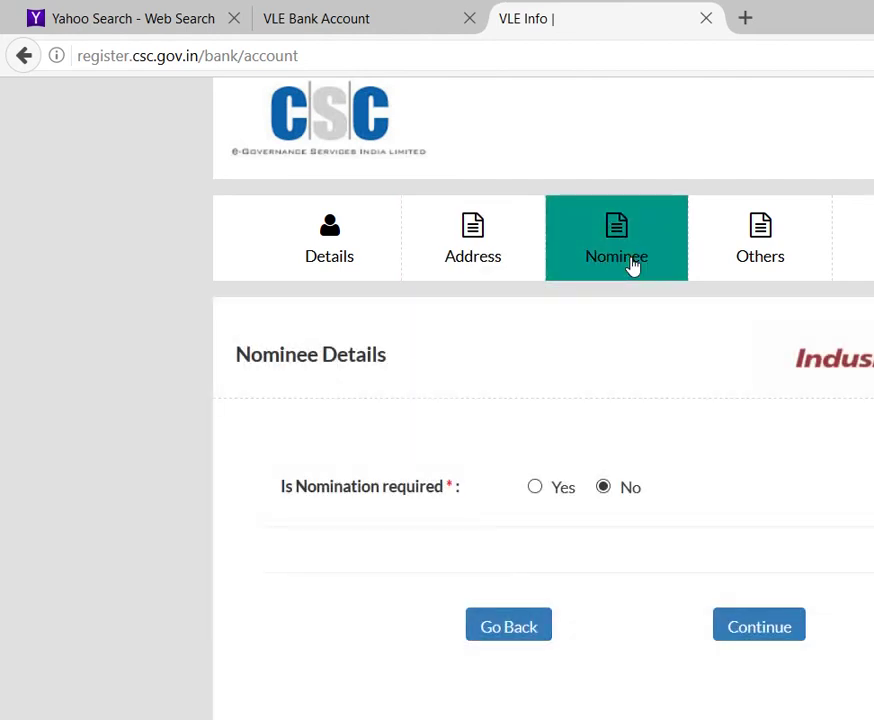
{"action": "left_click", "coordinate": [537, 488]}
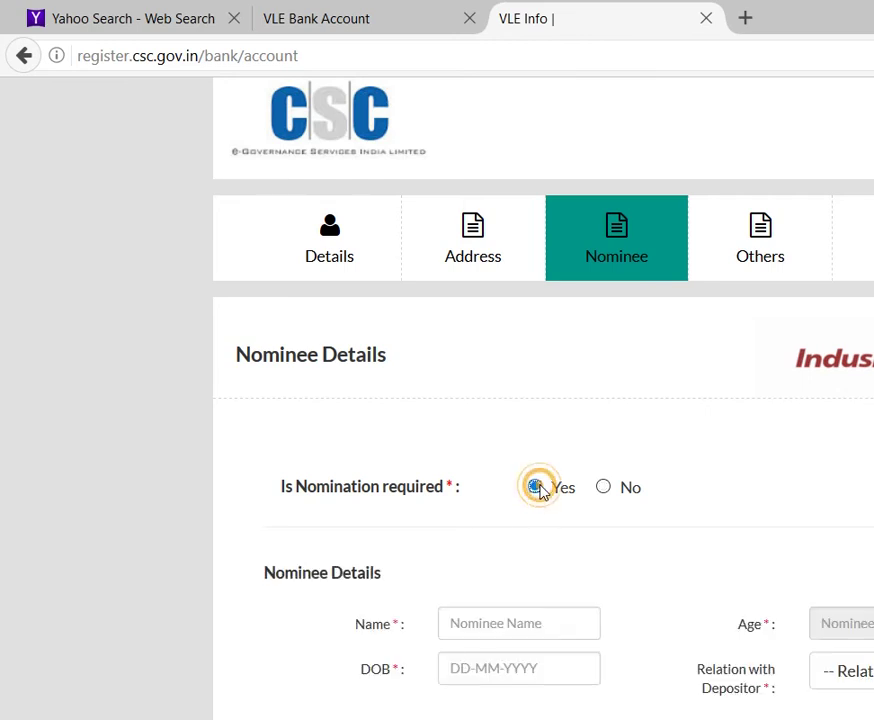
{"action": "scroll", "coordinate": [591, 593], "scroll_direction": "down", "scroll_amount": 2}
{"action": "scroll", "coordinate": [590, 560], "scroll_direction": "down", "scroll_amount": 1}
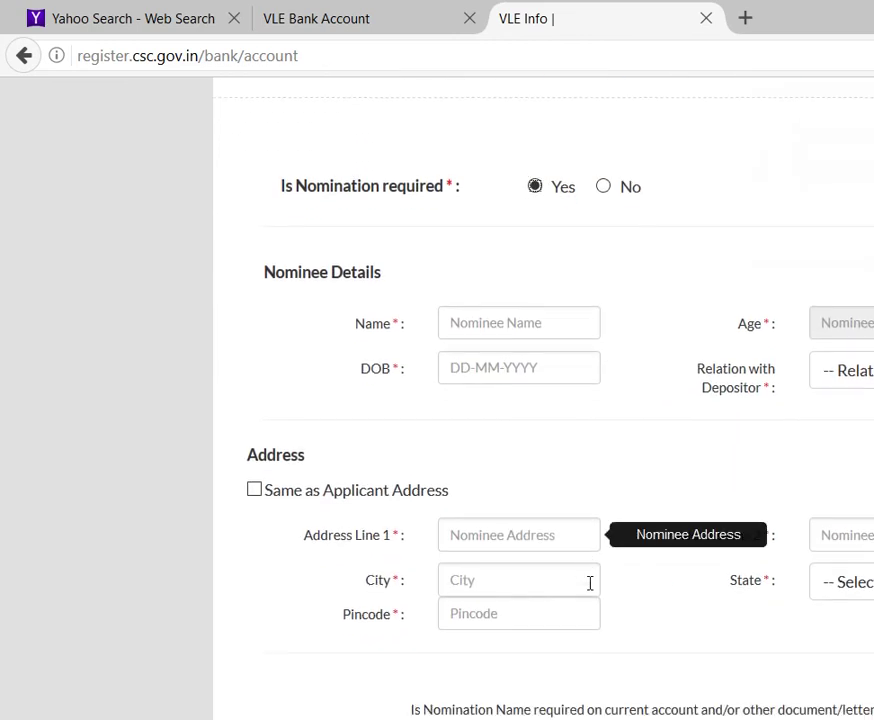
{"action": "scroll", "coordinate": [584, 462], "scroll_direction": "up", "scroll_amount": 1}
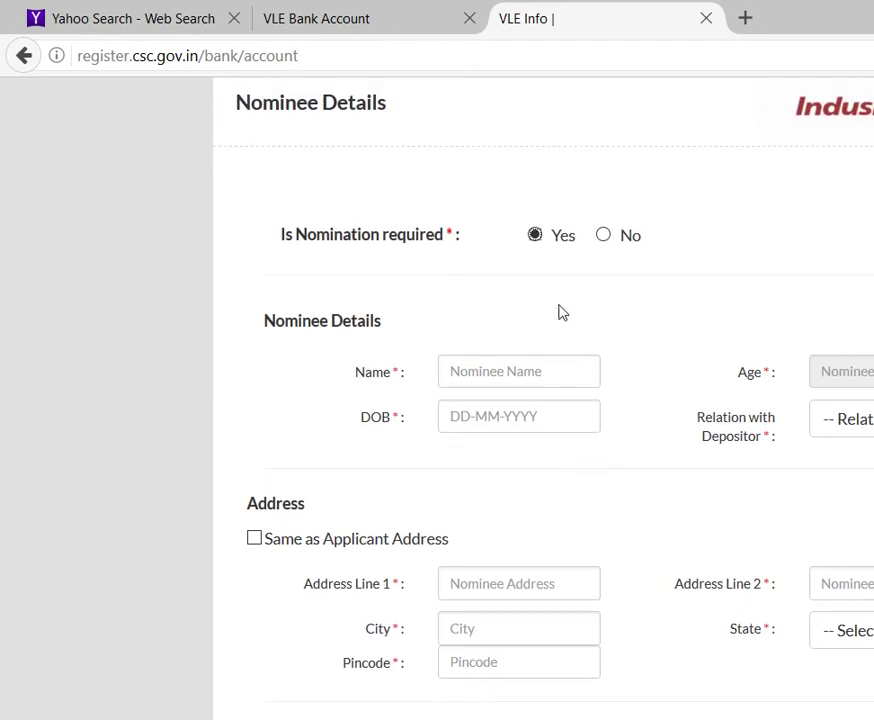
{"action": "left_click", "coordinate": [603, 236]}
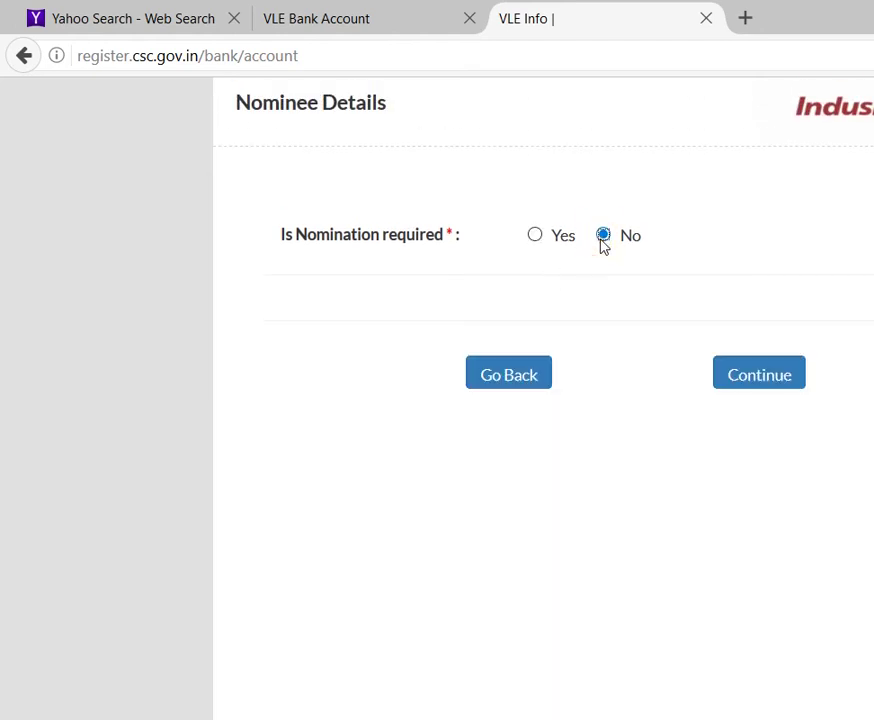
{"action": "scroll", "coordinate": [603, 245], "scroll_direction": "up", "scroll_amount": 3}
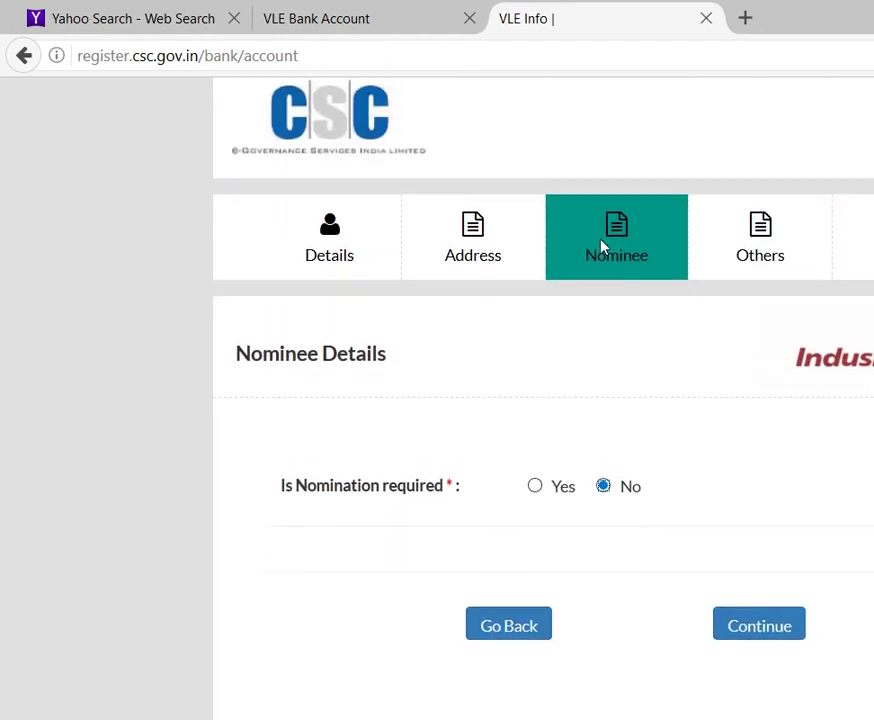
Step: Fill Additional Information: Others for occupation, organisation and fund source, income 7500, Self Owned, Maharashtra
{"action": "left_click", "coordinate": [779, 254]}
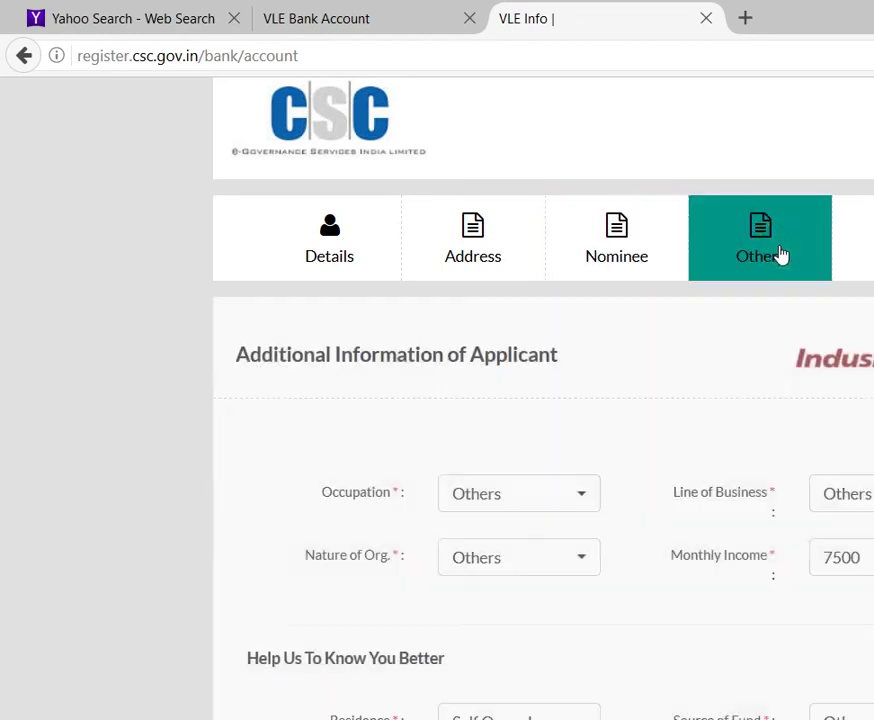
{"action": "scroll", "coordinate": [702, 474], "scroll_direction": "down", "scroll_amount": 2}
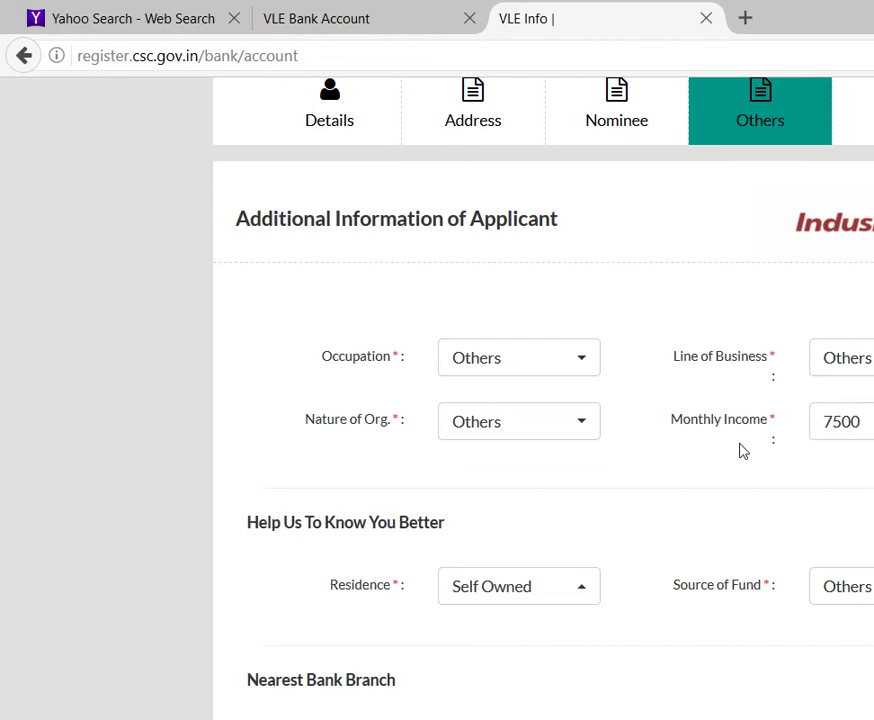
{"action": "scroll", "coordinate": [742, 451], "scroll_direction": "down", "scroll_amount": 1}
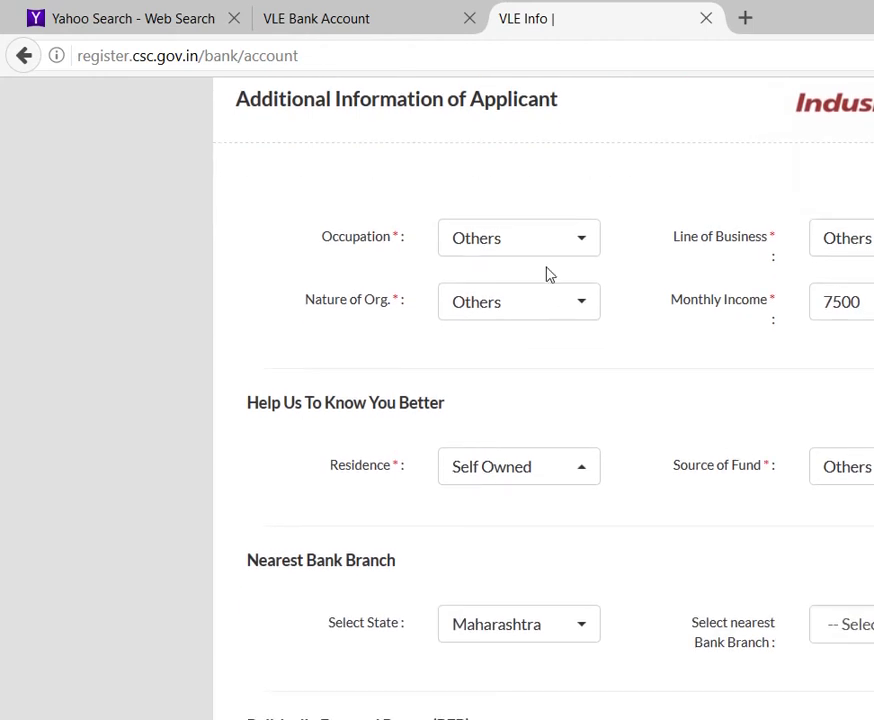
{"action": "left_click", "coordinate": [394, 235]}
{"action": "left_click", "coordinate": [582, 471]}
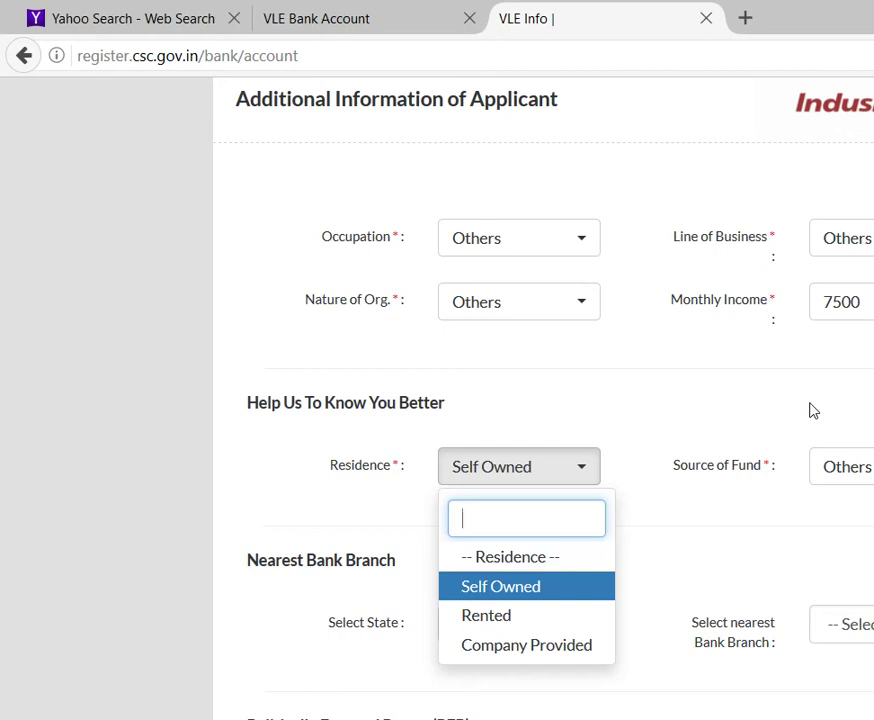
{"action": "key", "text": "Tab"}
{"action": "key", "text": "Return"}
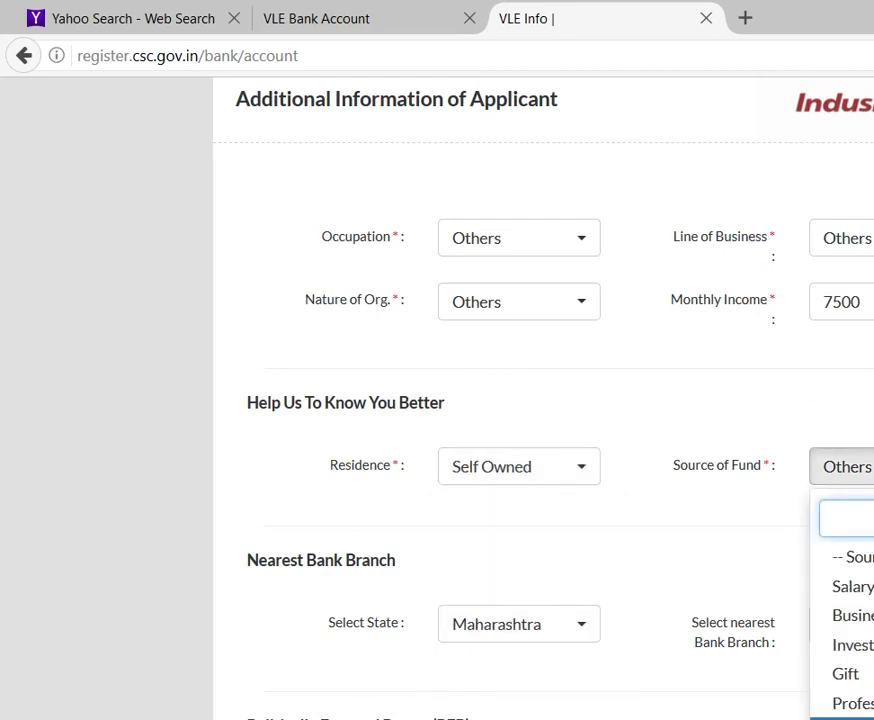
{"action": "key", "text": "Return"}
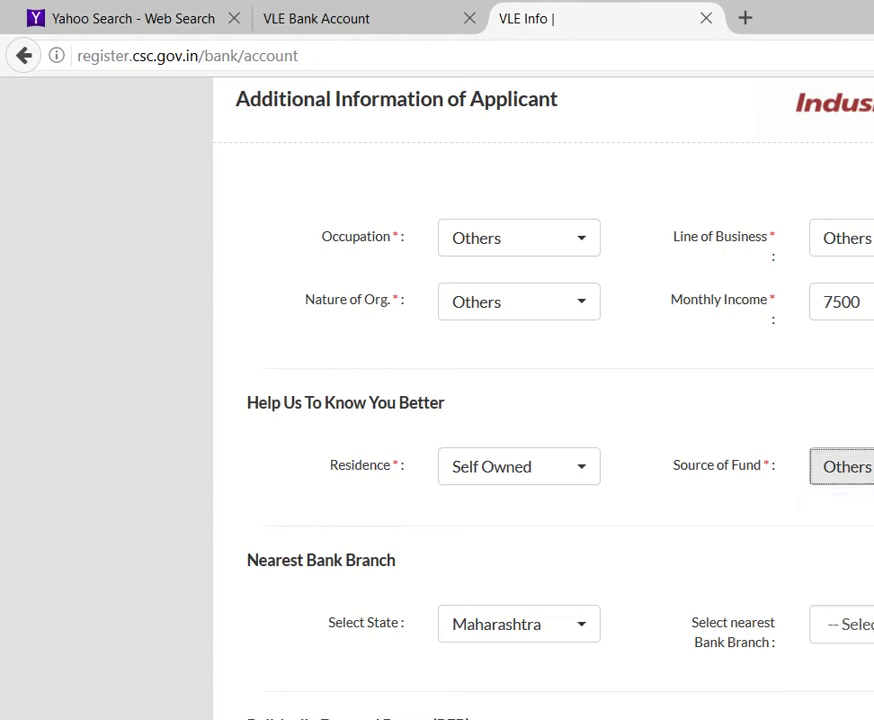
Step: Tick I Agree on the Declaration and submit the IndusInd current account application
{"action": "scroll", "coordinate": [367, 507], "scroll_direction": "down", "scroll_amount": 2}
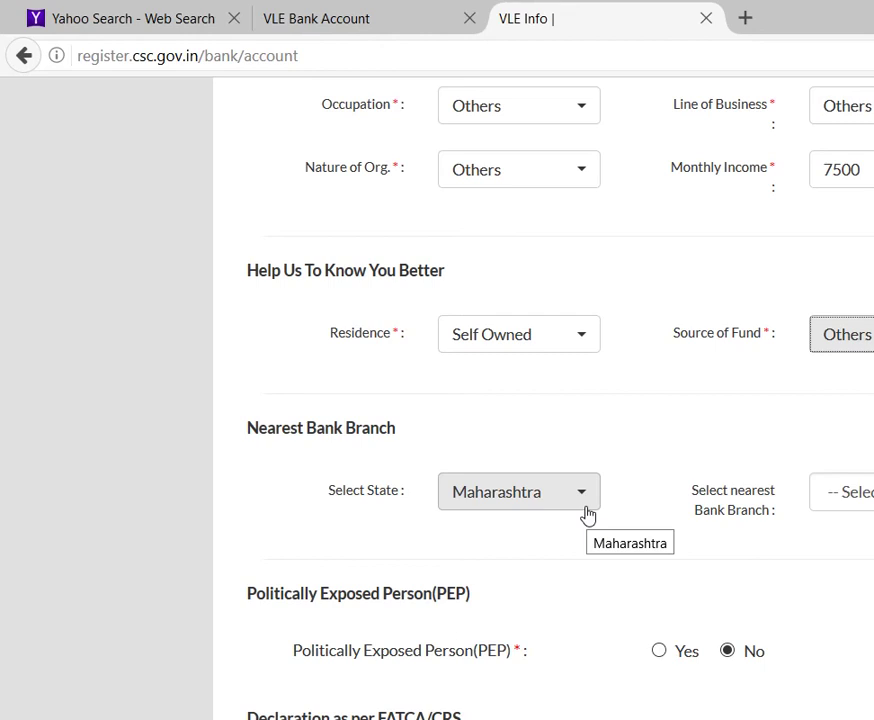
{"action": "scroll", "coordinate": [587, 514], "scroll_direction": "down", "scroll_amount": 1}
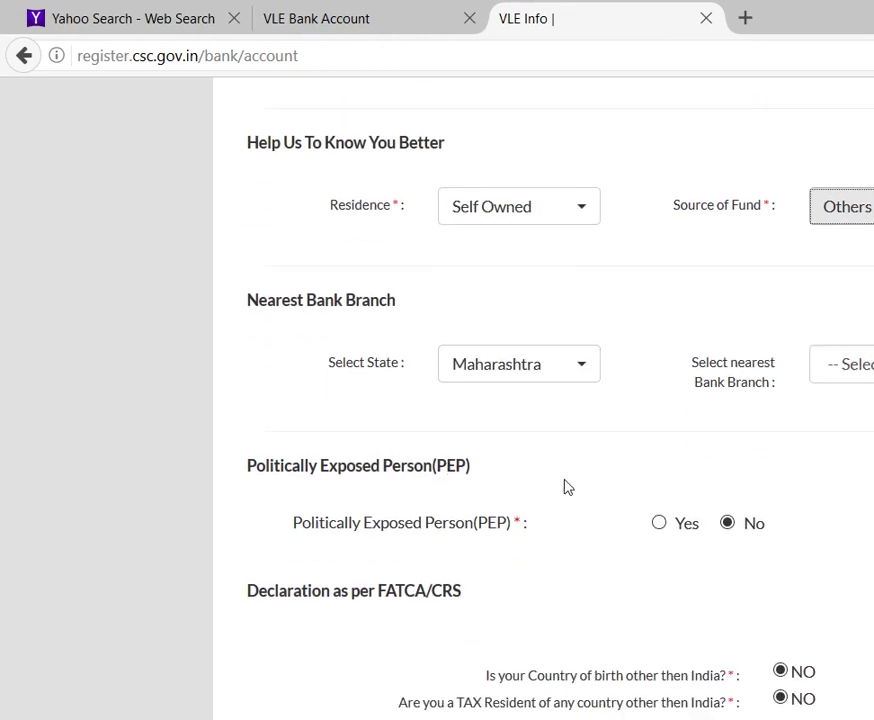
{"action": "scroll", "coordinate": [565, 487], "scroll_direction": "down", "scroll_amount": 1}
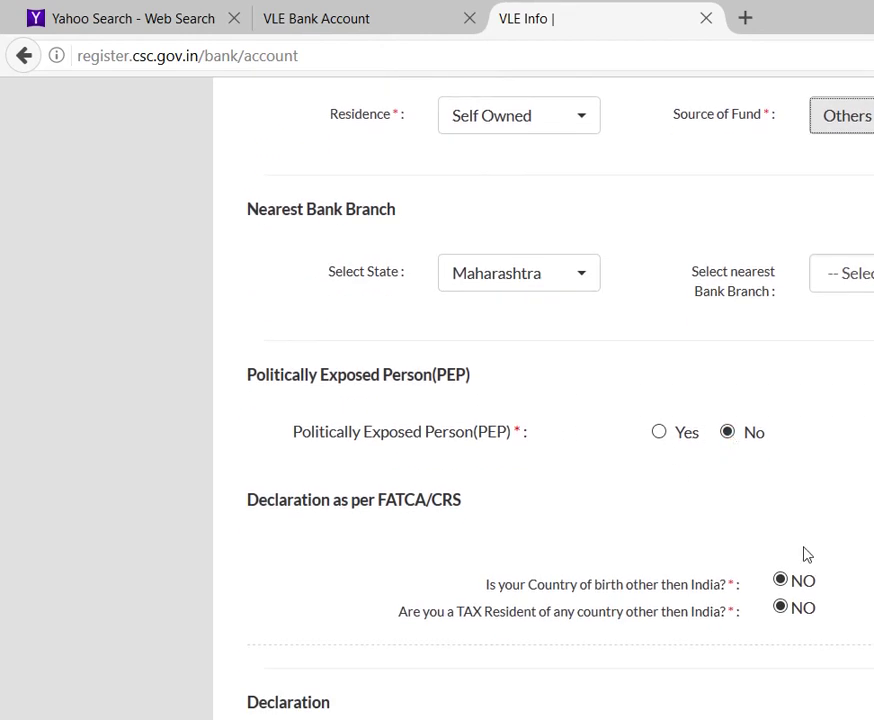
{"action": "scroll", "coordinate": [697, 548], "scroll_direction": "down", "scroll_amount": 5}
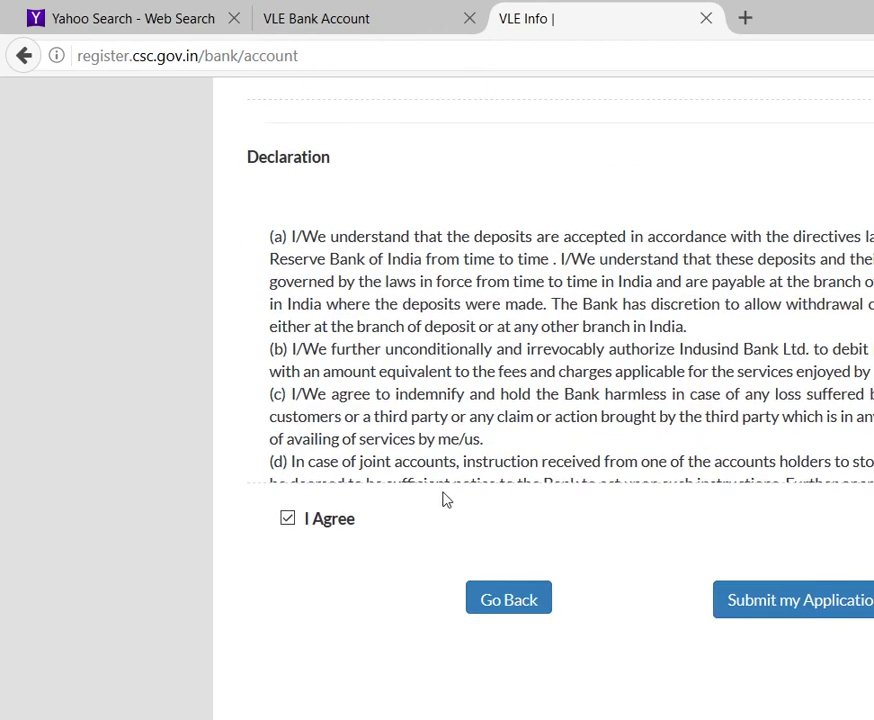
{"action": "left_click", "coordinate": [287, 519]}
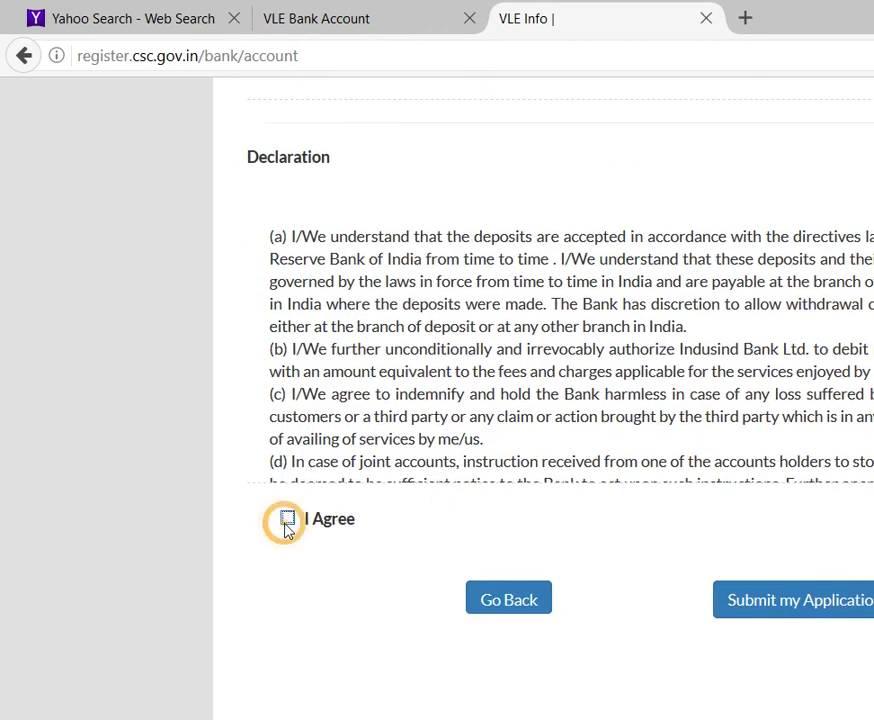
{"action": "left_click", "coordinate": [826, 613]}
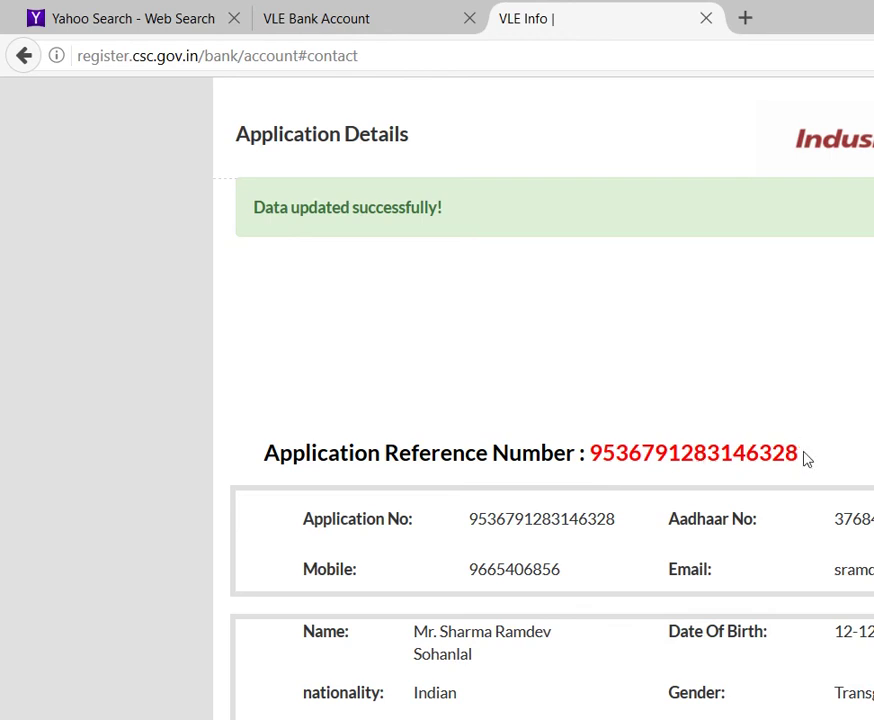
Step: Select the application reference number, then return to the VLE Bank Account tab
{"action": "left_click_drag", "start_coordinate": [798, 453], "coordinate": [589, 459]}
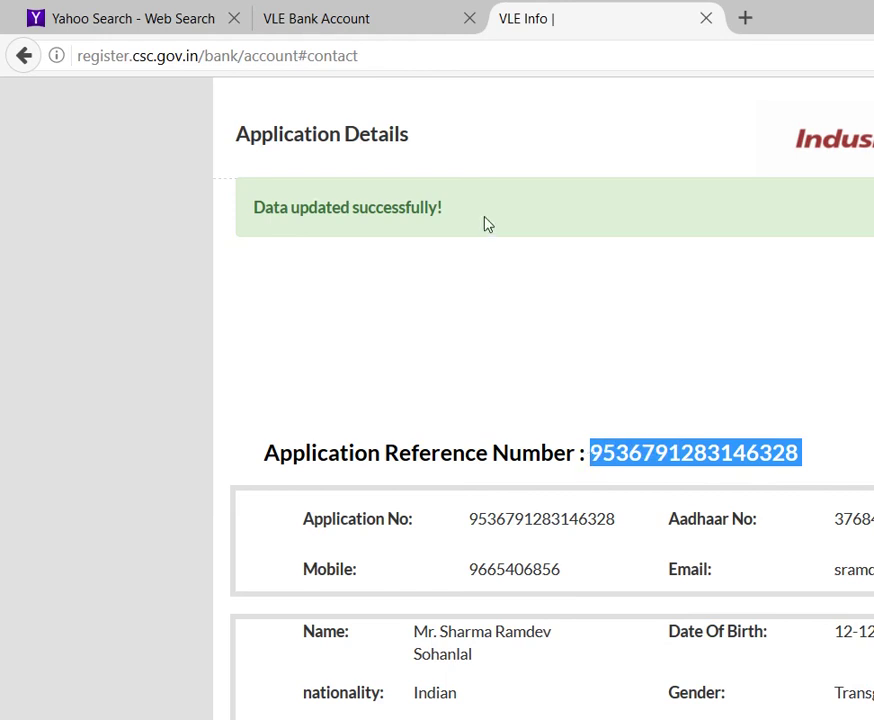
{"action": "left_click", "coordinate": [380, 31]}
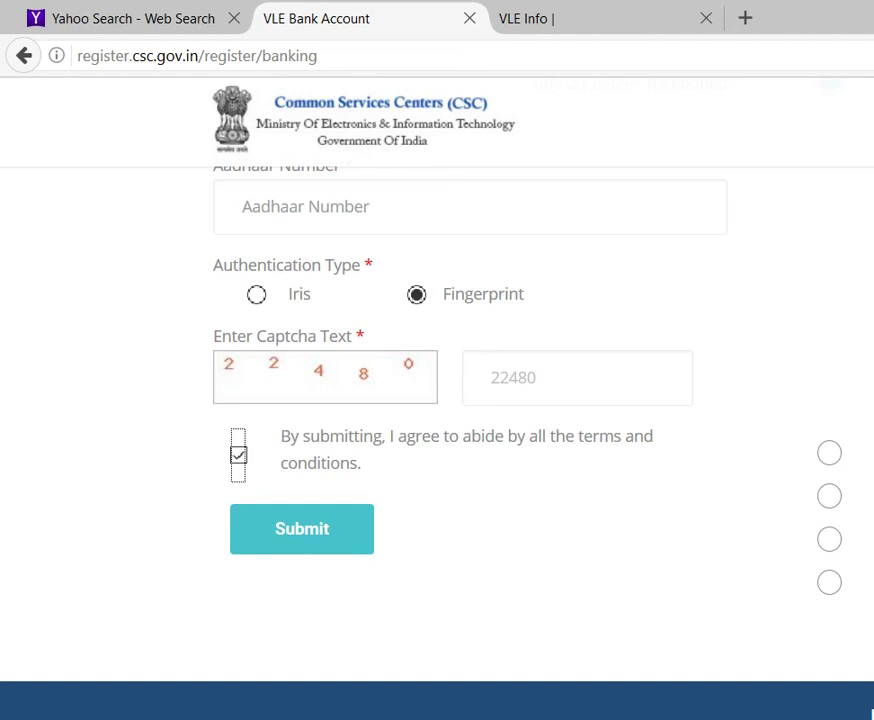
Step: Log in again with the VLE's Aadhaar number, Fingerprint authentication and the captcha answer
{"action": "scroll", "coordinate": [450, 400], "scroll_direction": "up", "scroll_amount": 10}
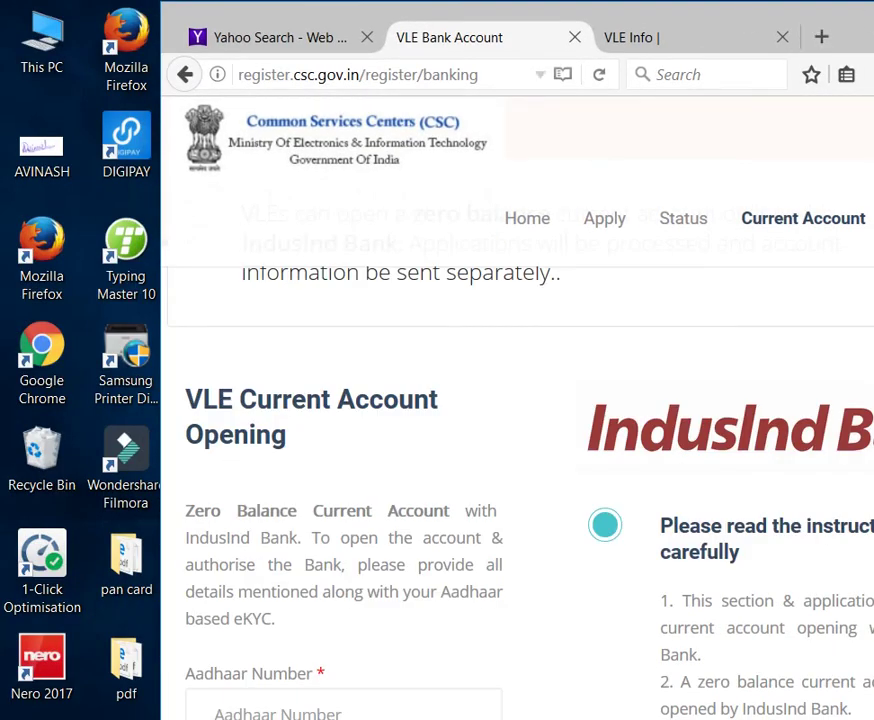
{"action": "mouse_move", "coordinate": [812, 224]}
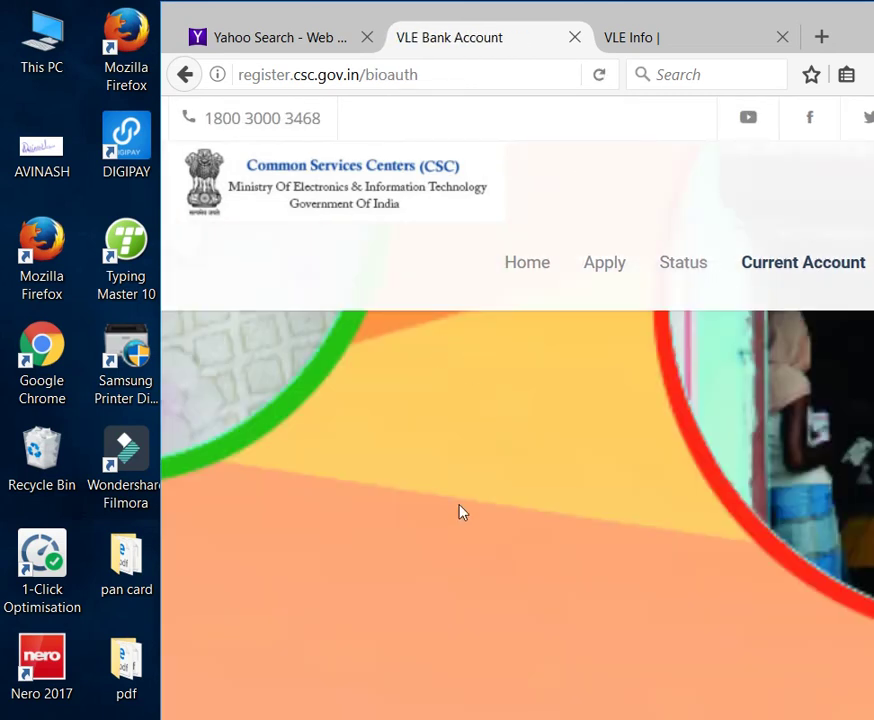
{"action": "scroll", "coordinate": [462, 512], "scroll_direction": "down", "scroll_amount": 2}
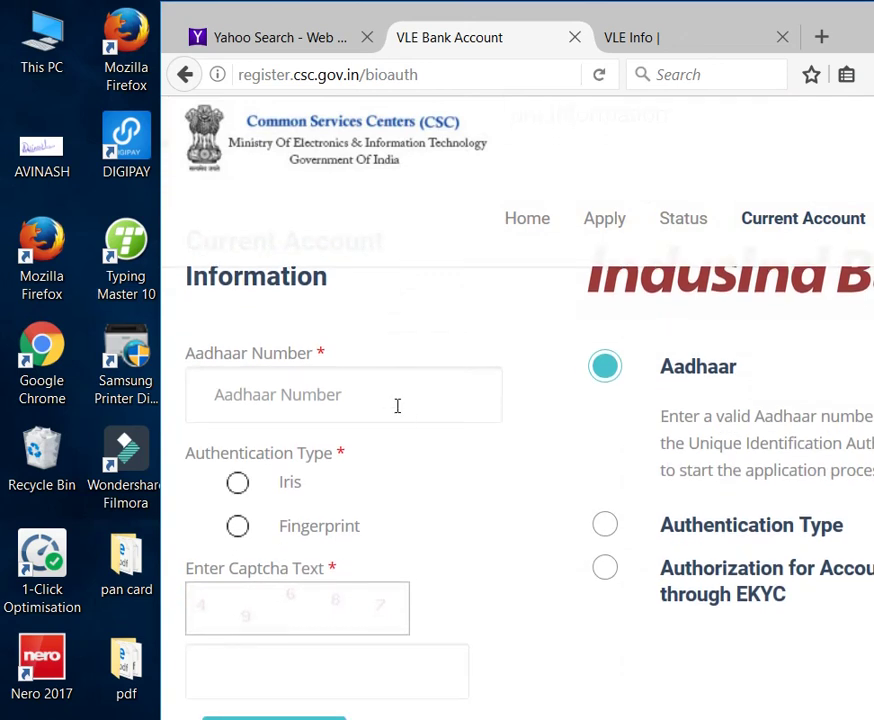
{"action": "left_click", "coordinate": [375, 398]}
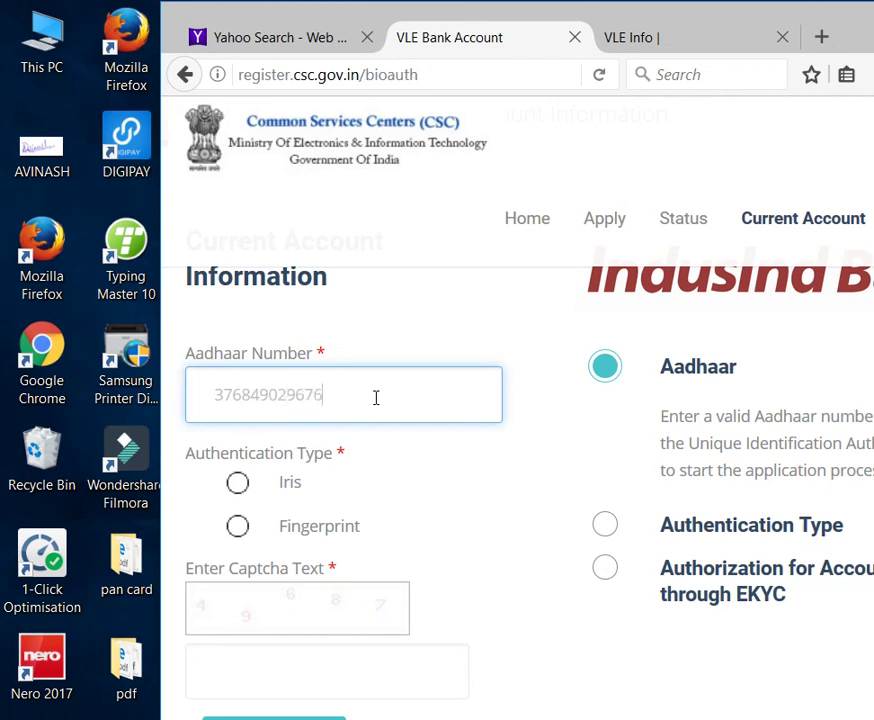
{"action": "left_click", "coordinate": [237, 530]}
{"action": "left_click", "coordinate": [256, 603]}
{"action": "left_click", "coordinate": [259, 608]}
{"action": "left_click", "coordinate": [298, 651]}
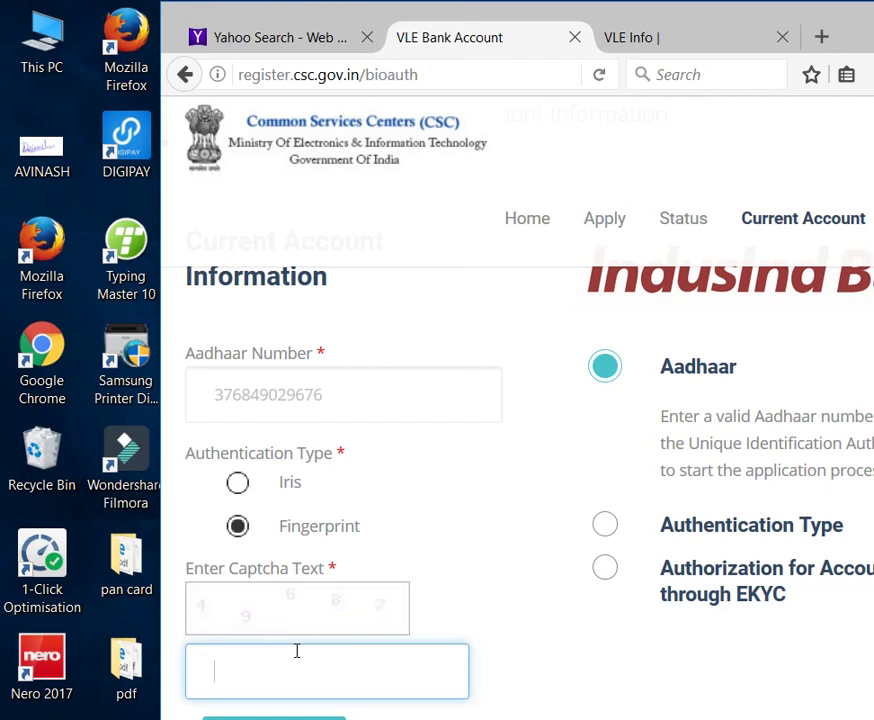
{"action": "type", "text": "49687"}
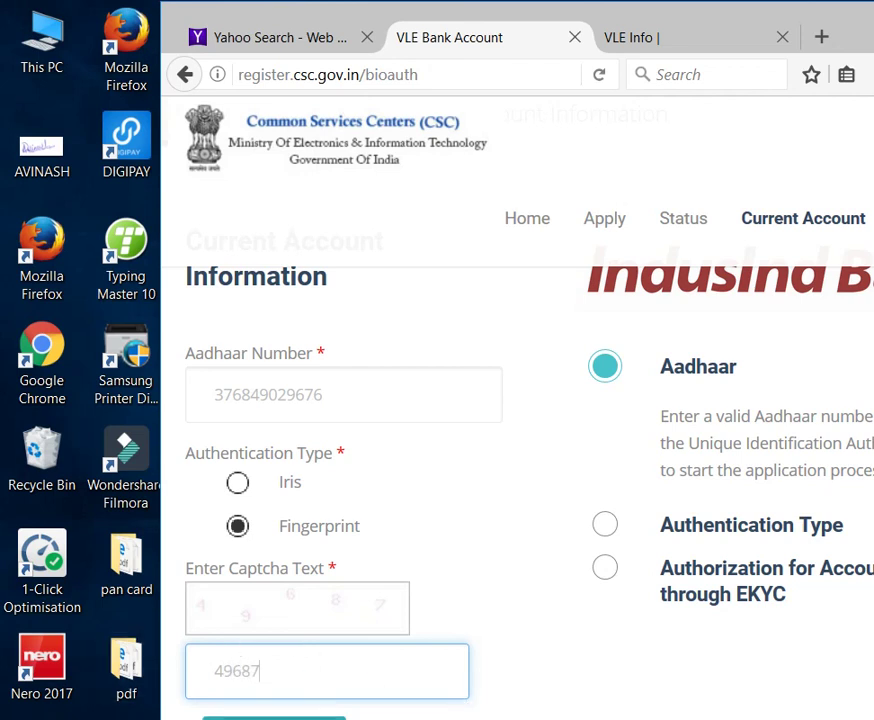
{"action": "key", "text": "Return"}
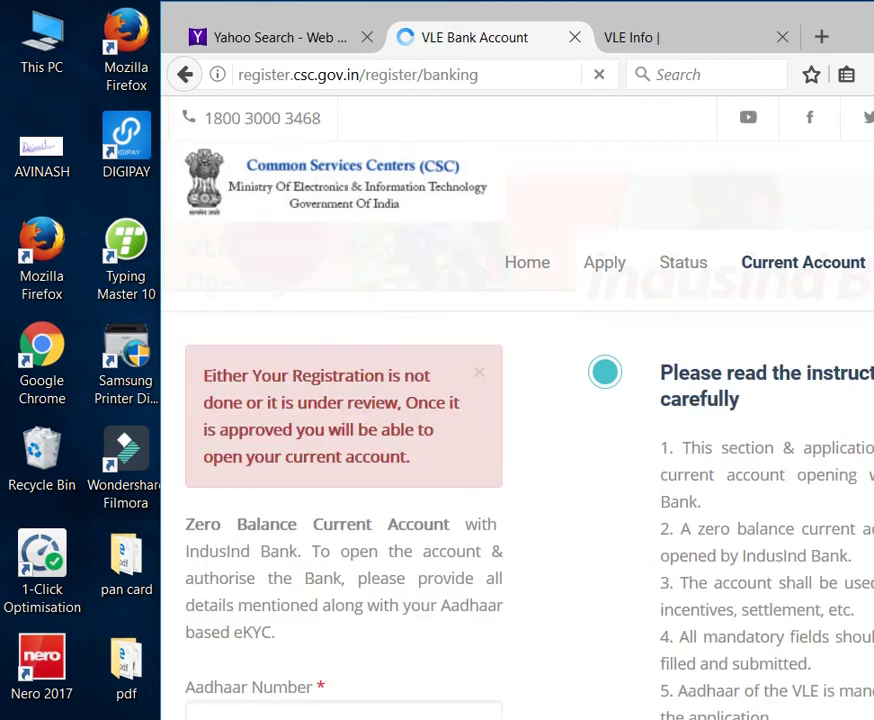
{"action": "scroll", "coordinate": [401, 697], "scroll_direction": "down", "scroll_amount": 5}
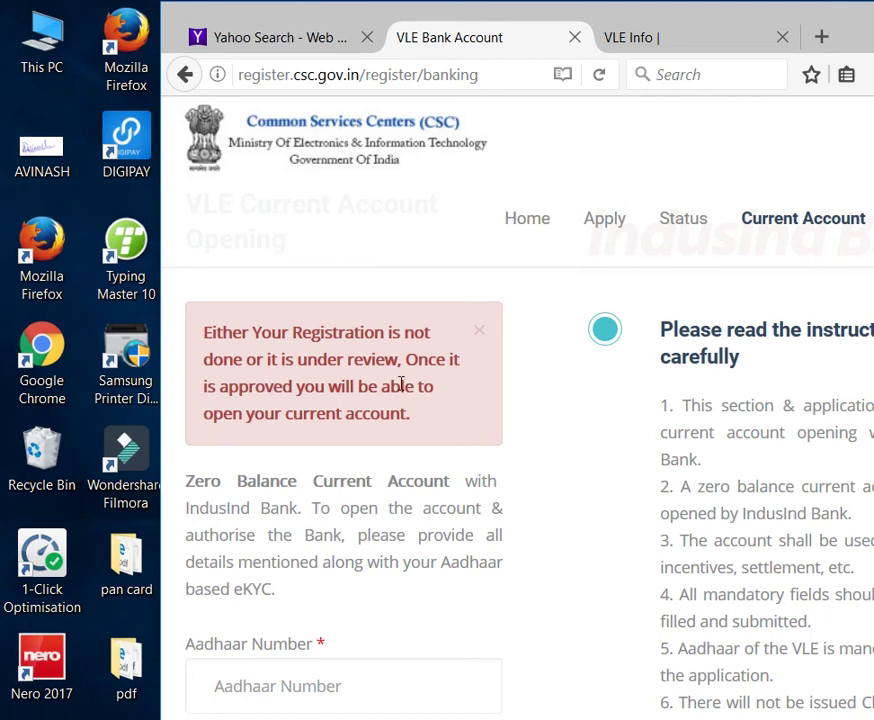
Step: Return to the VLE Info tab showing 'Data updated successfully!' and the reference number
{"action": "left_click", "coordinate": [652, 25]}
{"action": "scroll", "coordinate": [665, 350], "scroll_direction": "down", "scroll_amount": 3}
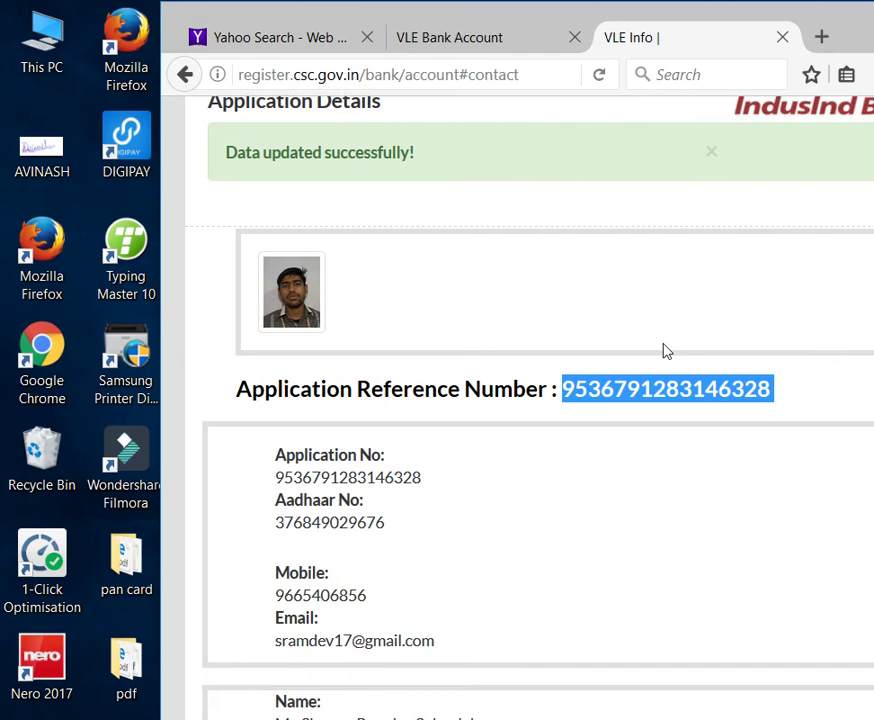
{"action": "scroll", "coordinate": [667, 349], "scroll_direction": "up", "scroll_amount": 5}
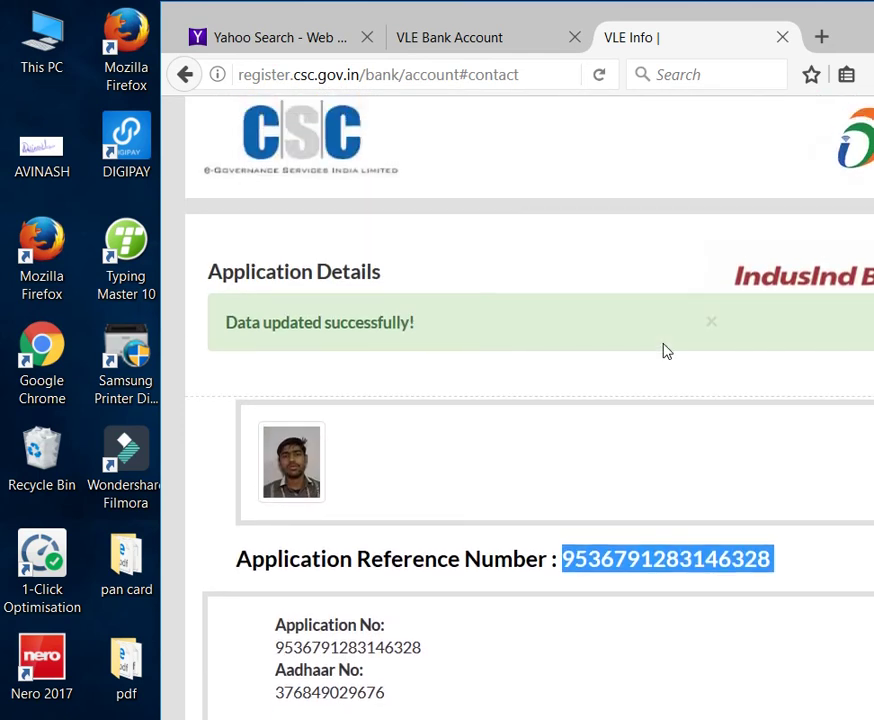